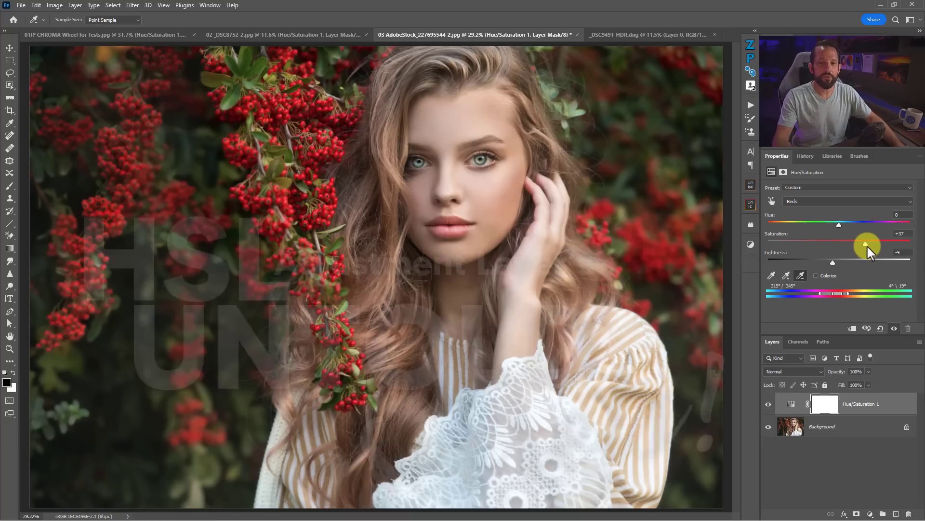
# Set the Reds saturation to -100, turning the portrait's berries and lips grey.
pyautogui.moveTo(866, 242); pyautogui.dragTo(734, 241)
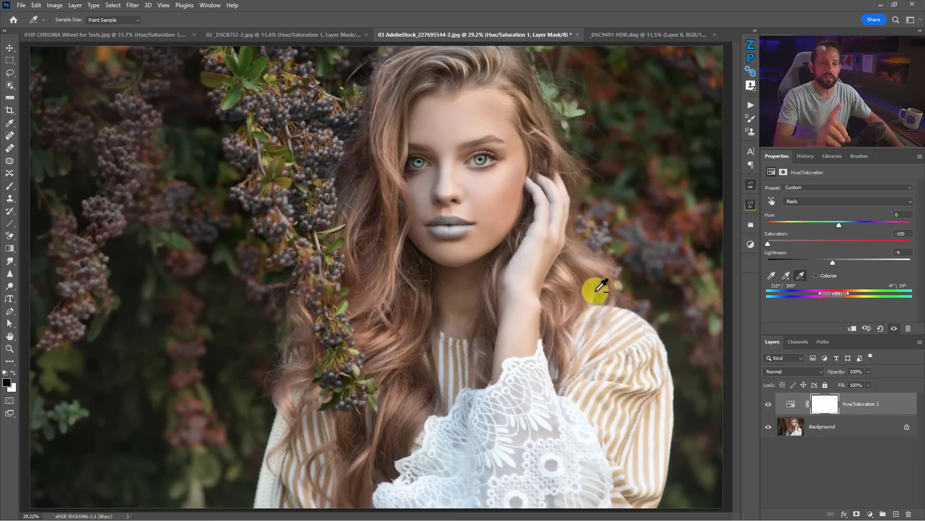
# Paint black over the face on the adjustment layer's mask with a slightly smaller brush.
pyautogui.click(827, 409)
pyautogui.press('c')
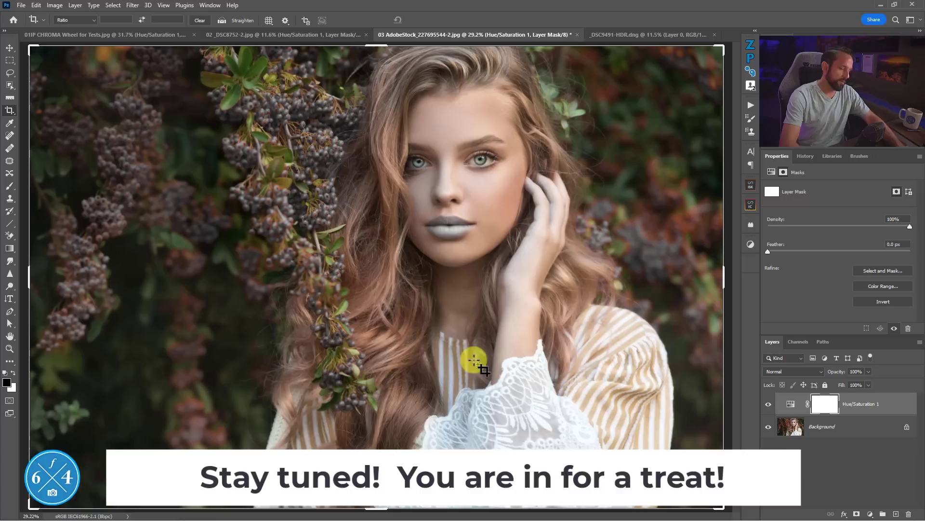
pyautogui.press('b')
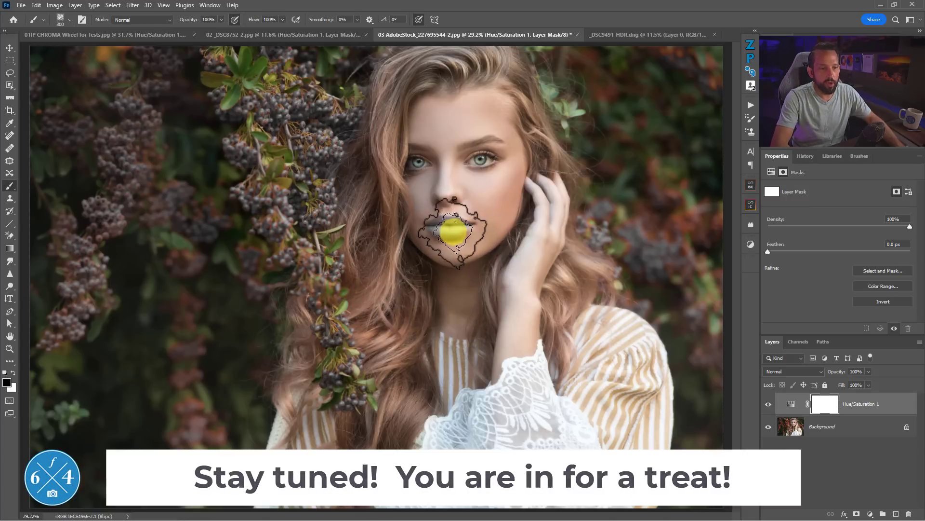
pyautogui.press('[')
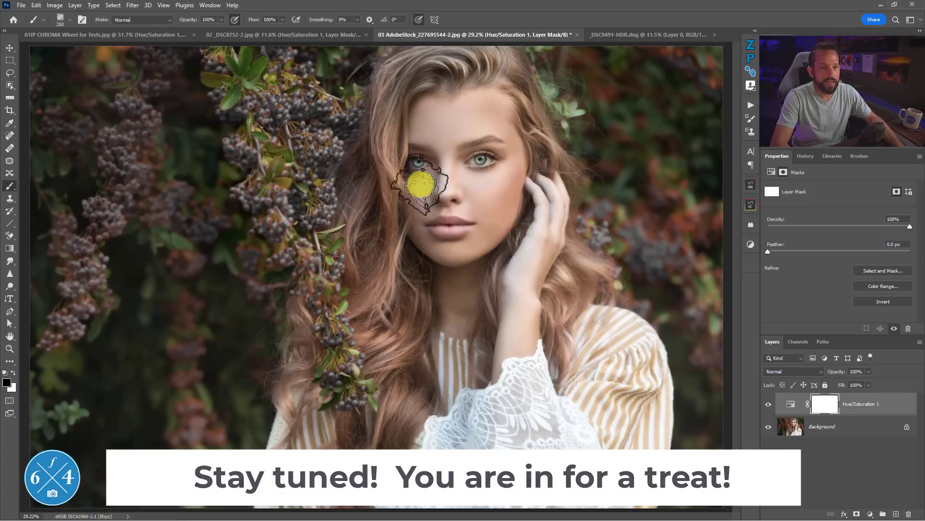
pyautogui.moveTo(422, 185)
pyautogui.mouseDown()
pyautogui.moveTo(433, 159)
pyautogui.moveTo(423, 229)
pyautogui.moveTo(431, 147)
pyautogui.moveTo(436, 204)
pyautogui.moveTo(448, 212)
pyautogui.moveTo(427, 155)
pyautogui.mouseUp()
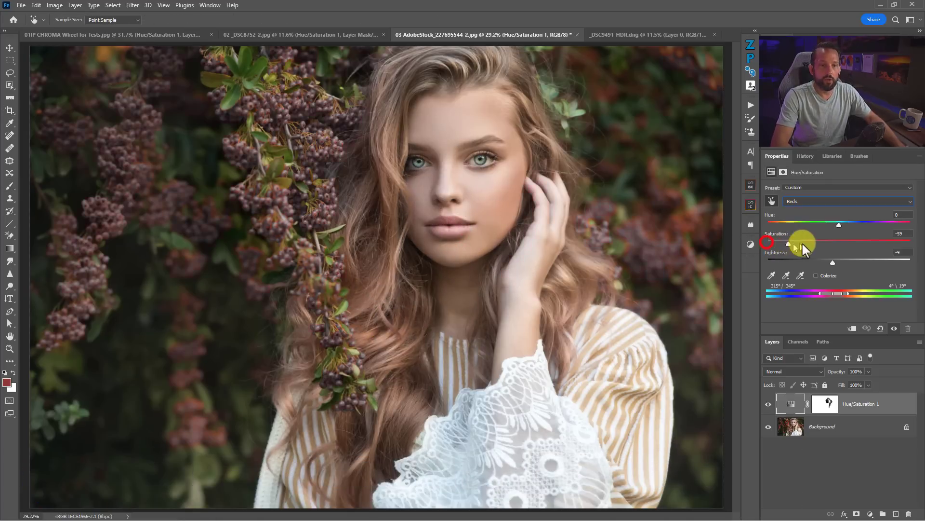
# Push the Reds saturation far right so the background berries turn vivid red.
pyautogui.moveTo(802, 243); pyautogui.dragTo(863, 243)
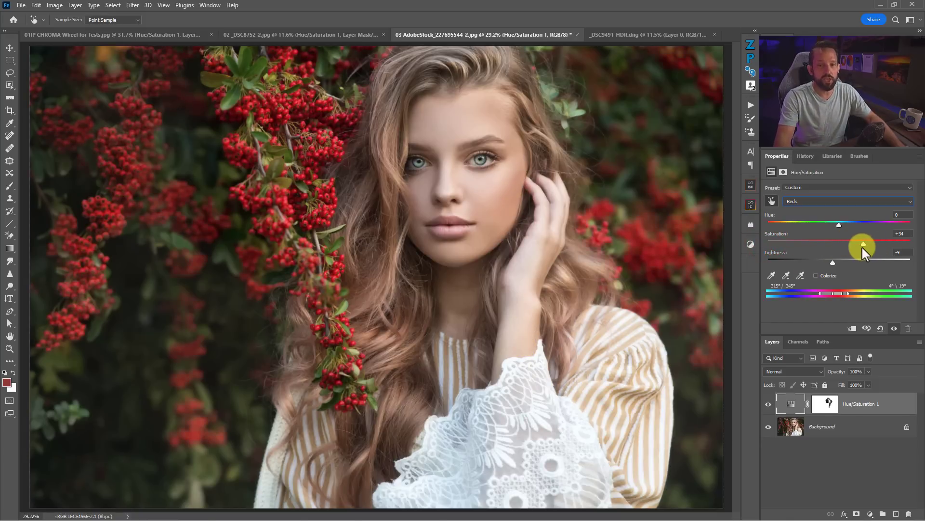
pyautogui.moveTo(863, 244); pyautogui.dragTo(889, 235)
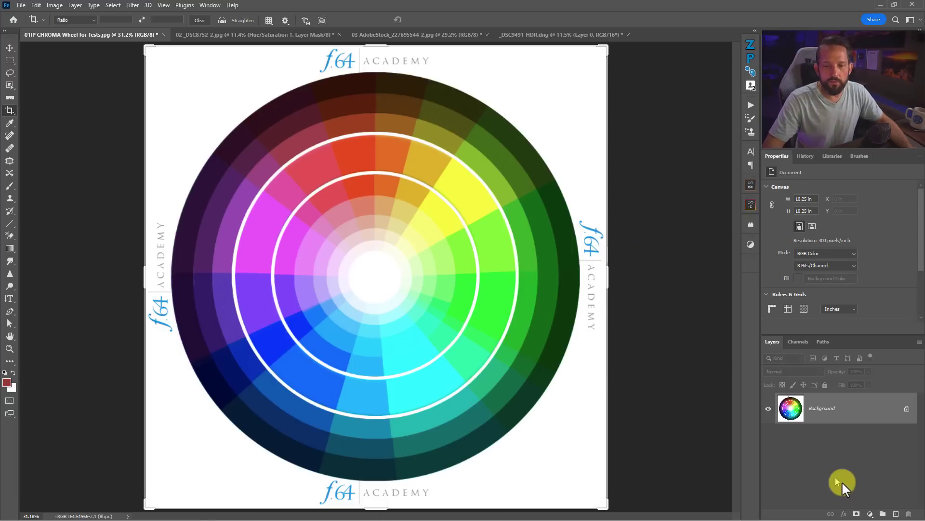
# Add a Hue/Saturation adjustment layer from the Layers panel's adjustment menu.
pyautogui.click(870, 515)
pyautogui.click(863, 426)
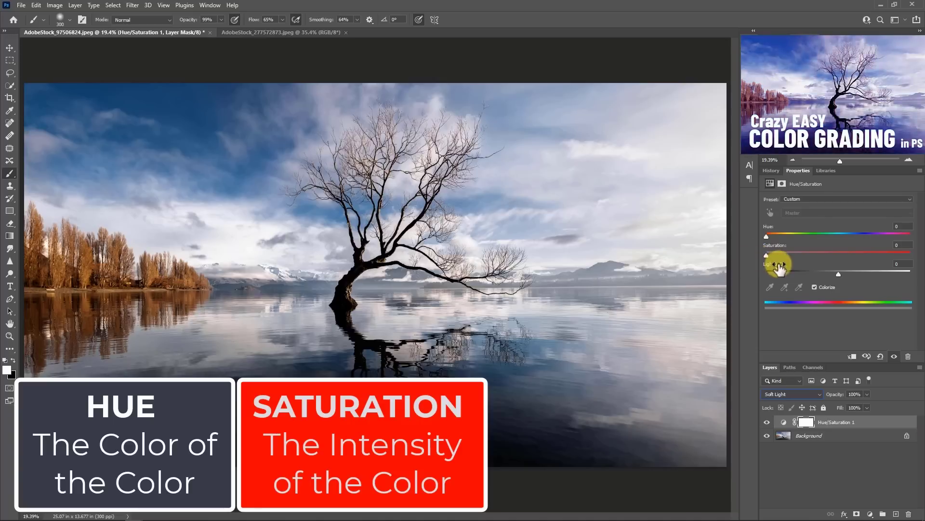
pyautogui.moveTo(771, 255); pyautogui.dragTo(800, 256)
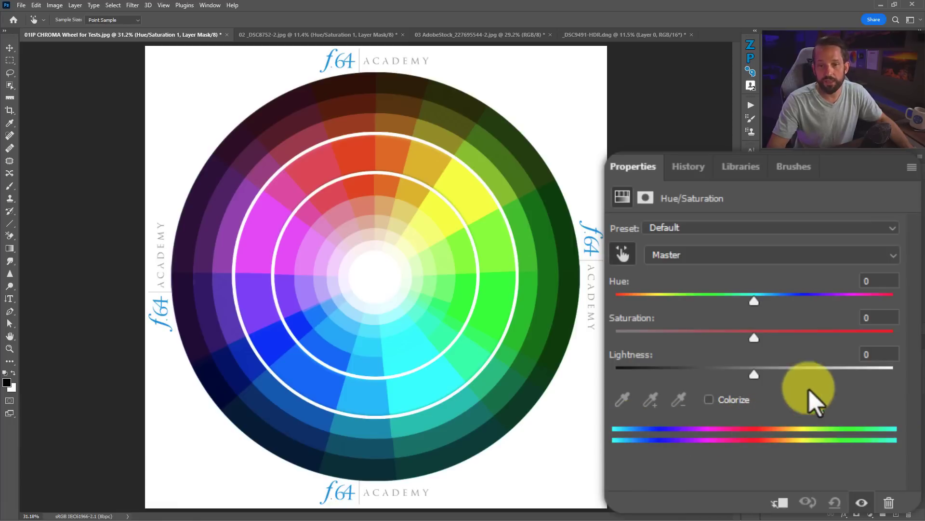
pyautogui.moveTo(755, 301); pyautogui.dragTo(805, 301)
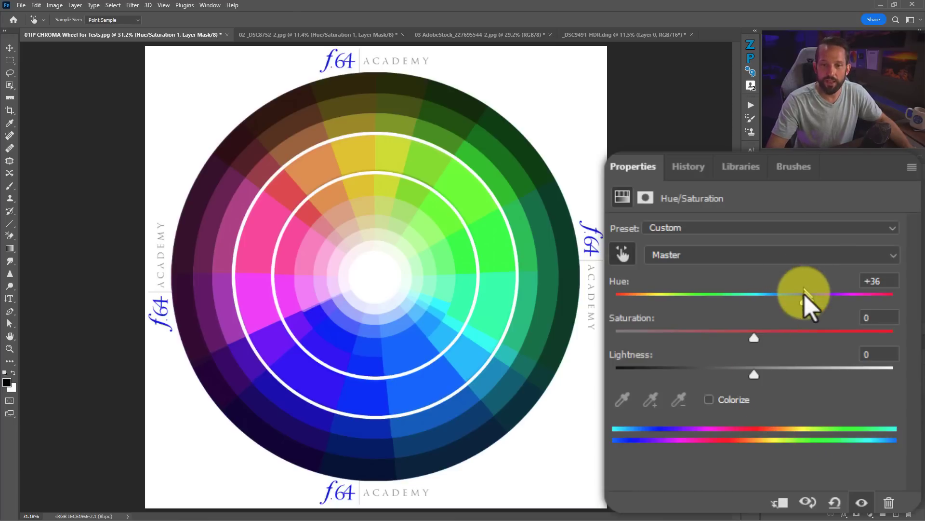
pyautogui.moveTo(803, 291); pyautogui.dragTo(892, 311)
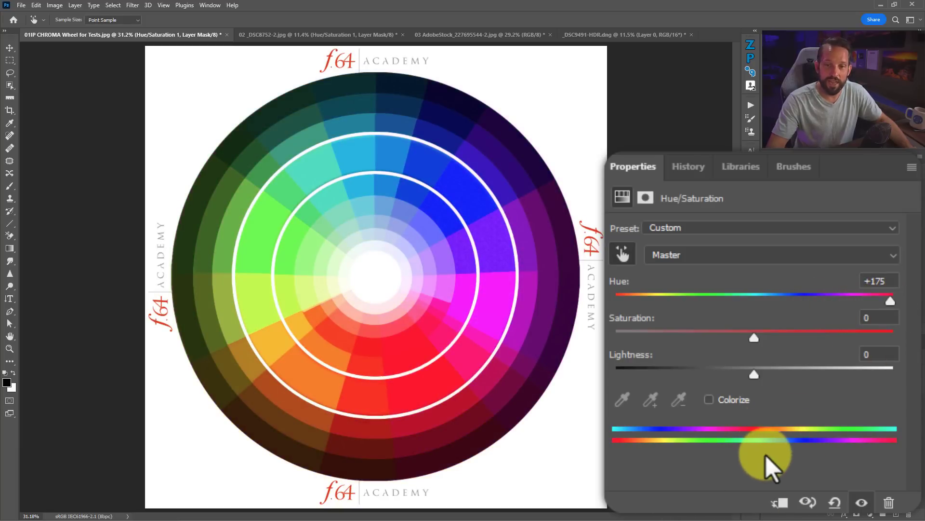
pyautogui.moveTo(892, 302); pyautogui.dragTo(756, 308)
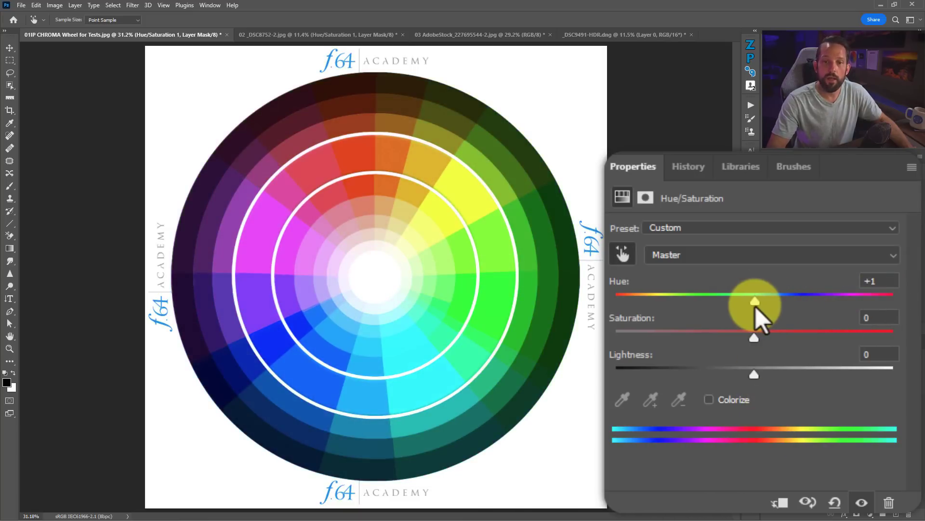
pyautogui.moveTo(756, 306)
pyautogui.mouseDown()
pyautogui.moveTo(765, 306)
pyautogui.moveTo(755, 305)
pyautogui.mouseUp()
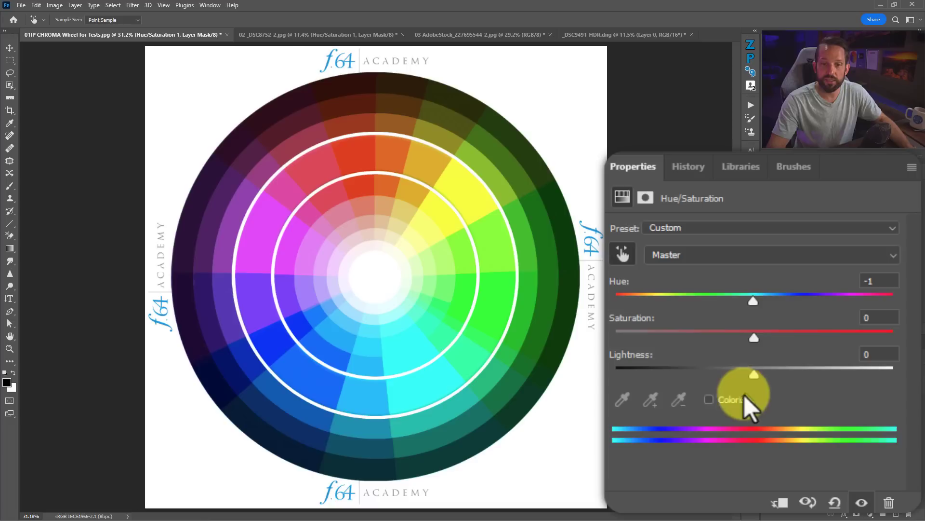
pyautogui.click(709, 399)
pyautogui.press('c')
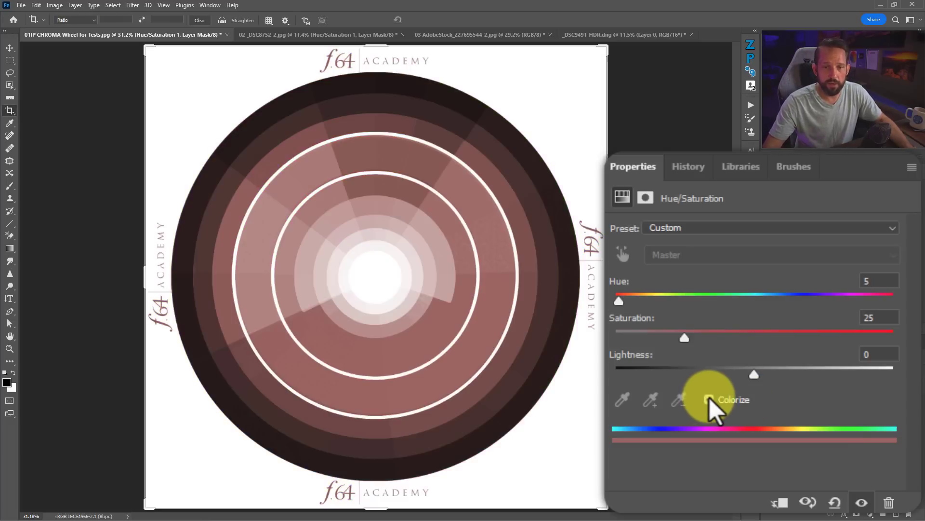
pyautogui.moveTo(621, 302); pyautogui.dragTo(722, 301)
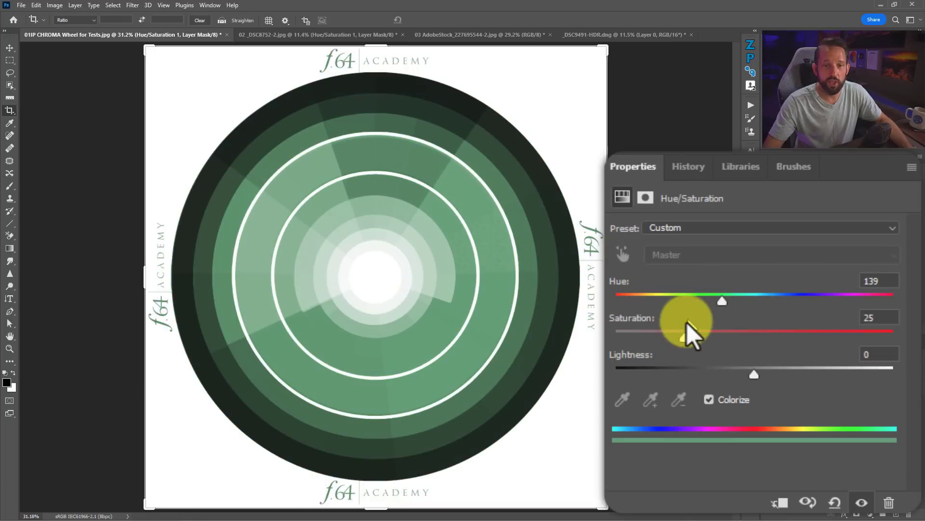
pyautogui.moveTo(687, 335); pyautogui.dragTo(705, 333)
pyautogui.moveTo(722, 301); pyautogui.dragTo(615, 301)
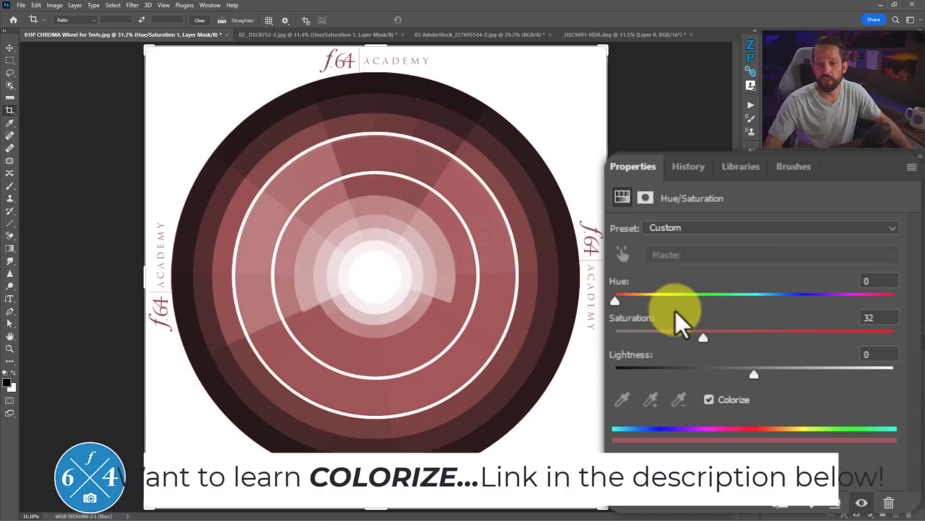
pyautogui.click(709, 400)
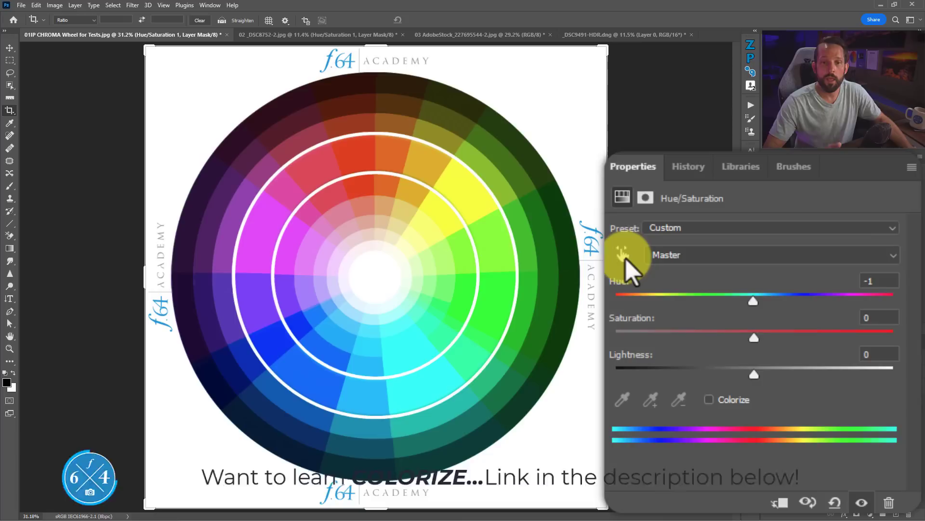
# Sample the wheel's orange then yellow areas with the targeted-adjustment hand, testing a reds saturation boost.
pyautogui.click(622, 254)
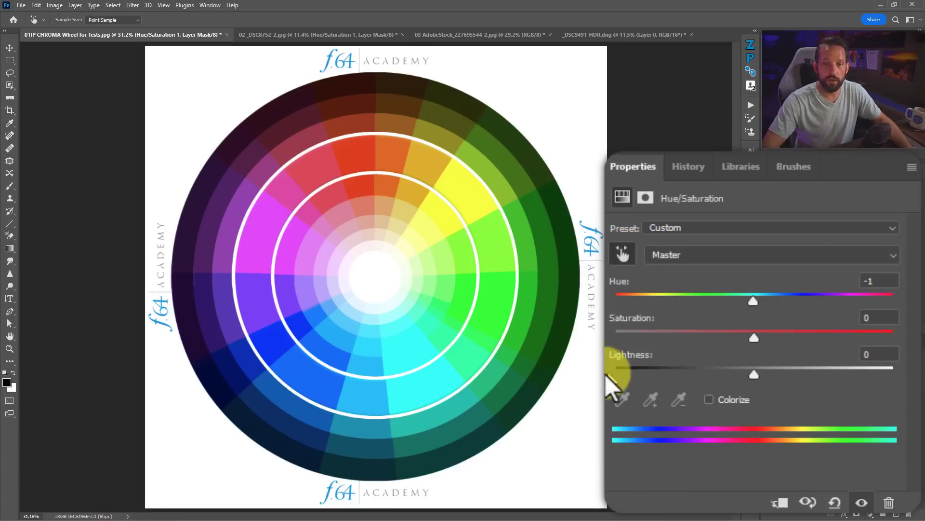
pyautogui.click(357, 156)
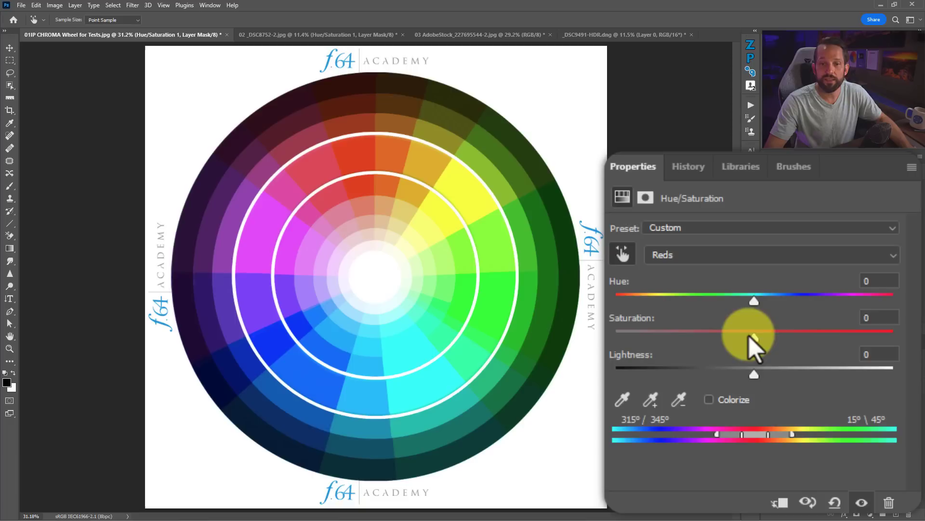
pyautogui.moveTo(751, 341)
pyautogui.mouseDown()
pyautogui.moveTo(820, 351)
pyautogui.moveTo(791, 336)
pyautogui.moveTo(739, 337)
pyautogui.moveTo(753, 338)
pyautogui.mouseUp()
pyautogui.click(477, 203)
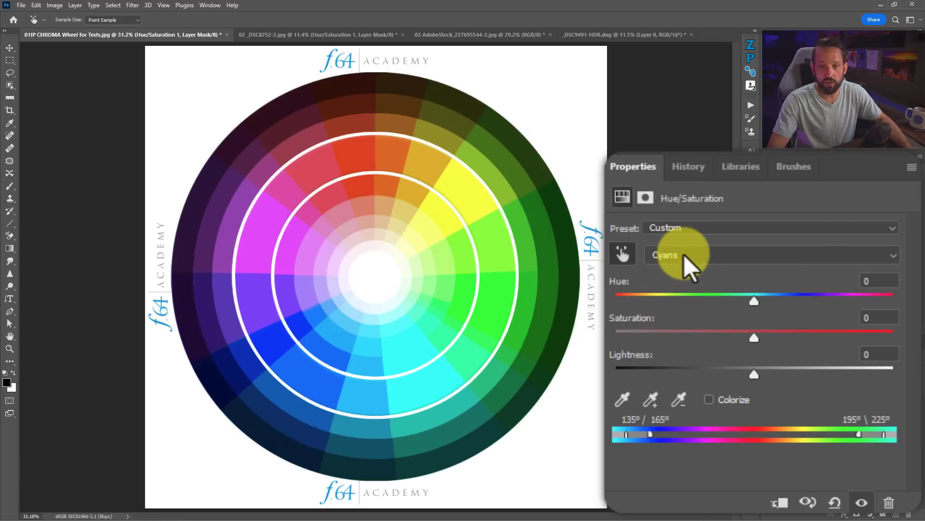
# Sample red from the wheel with the eyedropper and check the range list, keeping Reds 2.
pyautogui.click(623, 399)
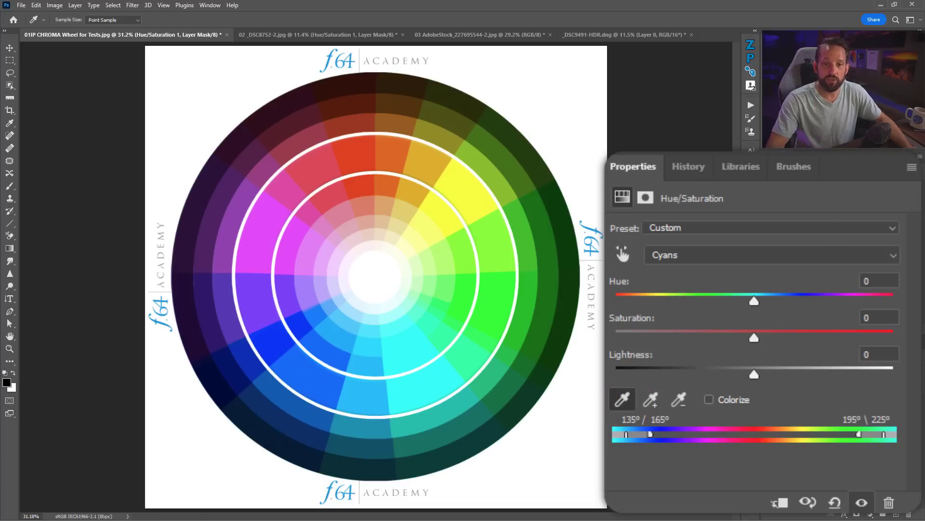
pyautogui.click(358, 153)
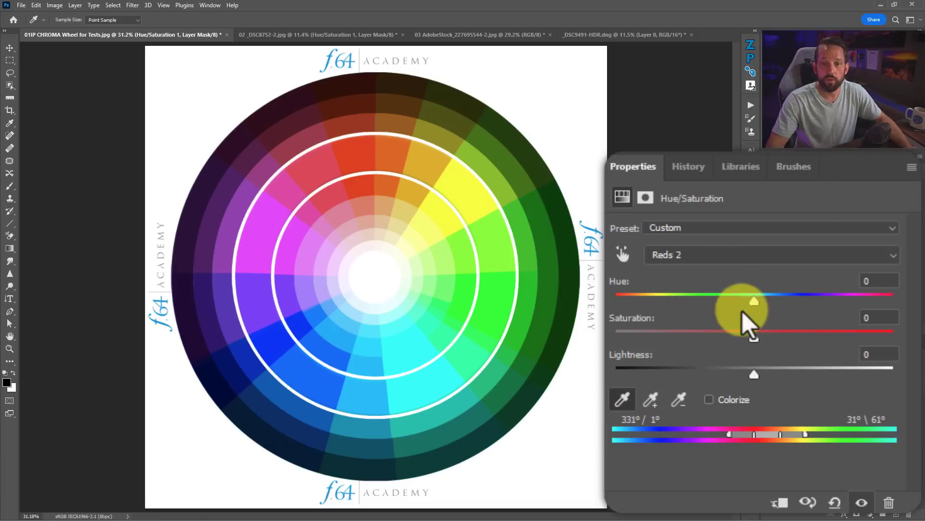
pyautogui.click(719, 260)
pyautogui.press('Escape')
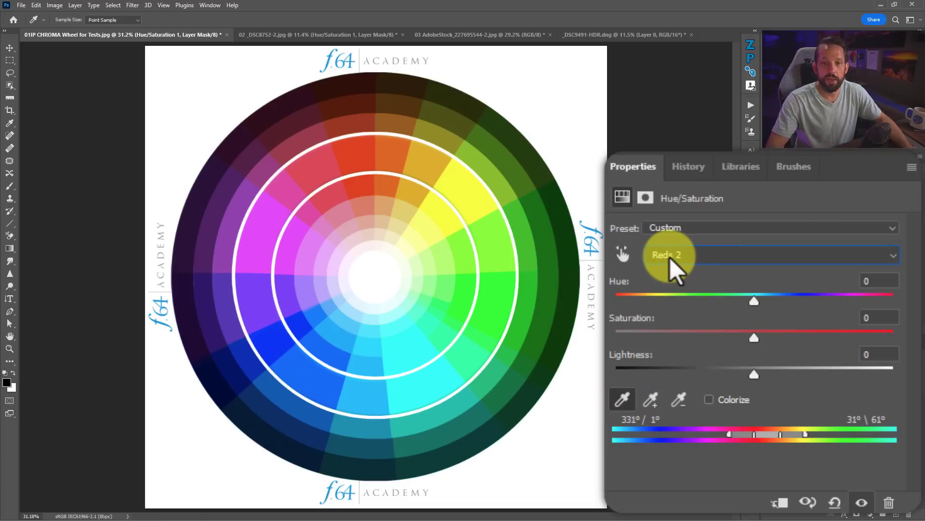
pyautogui.click(695, 256)
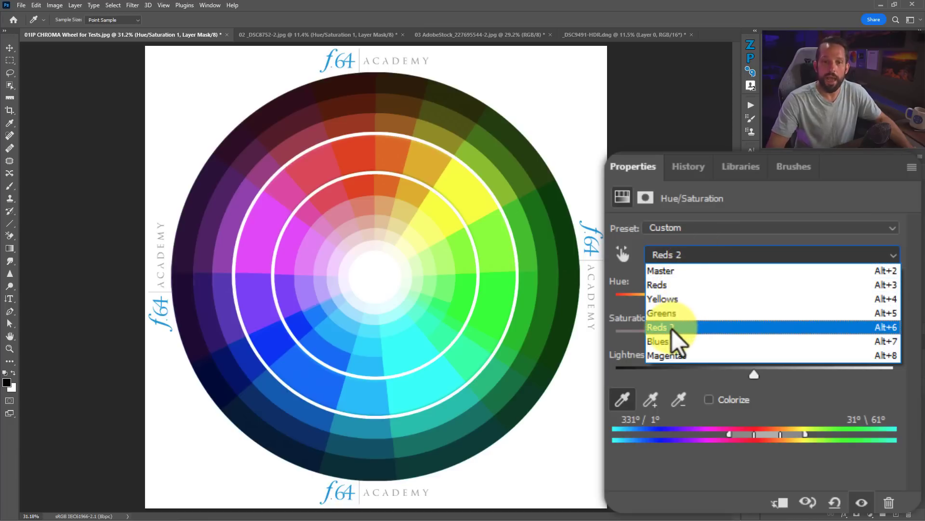
pyautogui.click(663, 328)
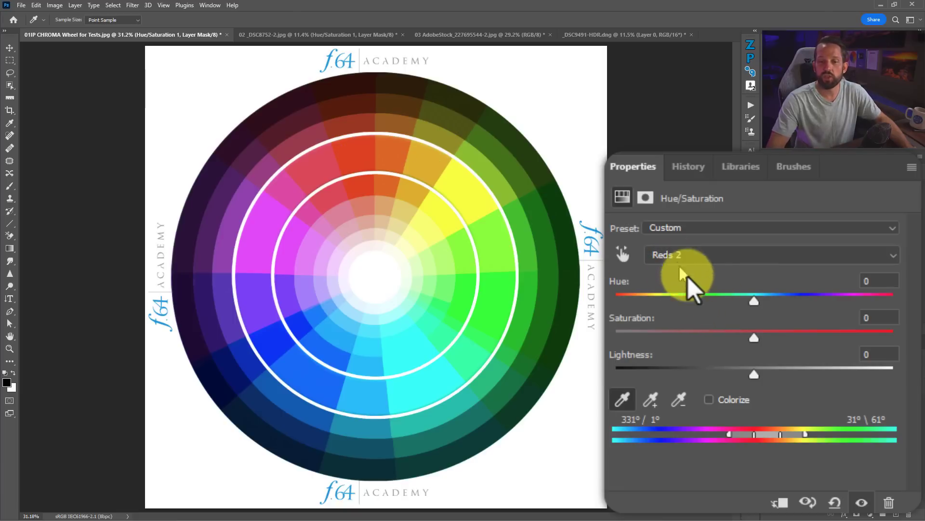
# Sample cyan from the wheel and bring up the colour range list showing Cyans.
pyautogui.click(700, 254)
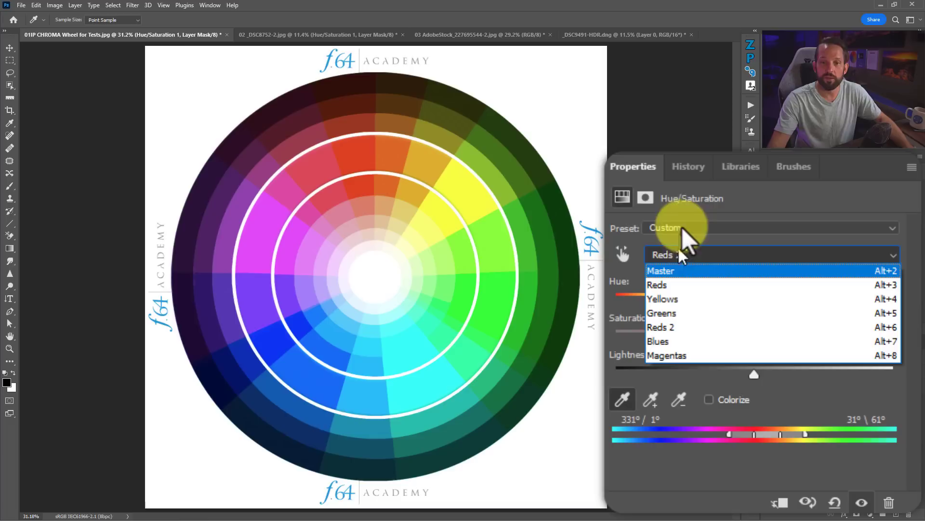
pyautogui.click(714, 233)
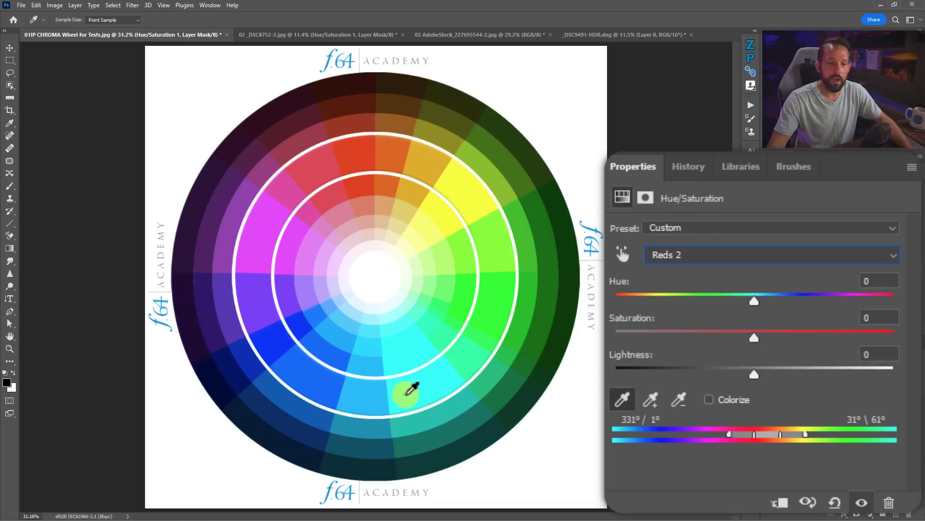
pyautogui.click(413, 389)
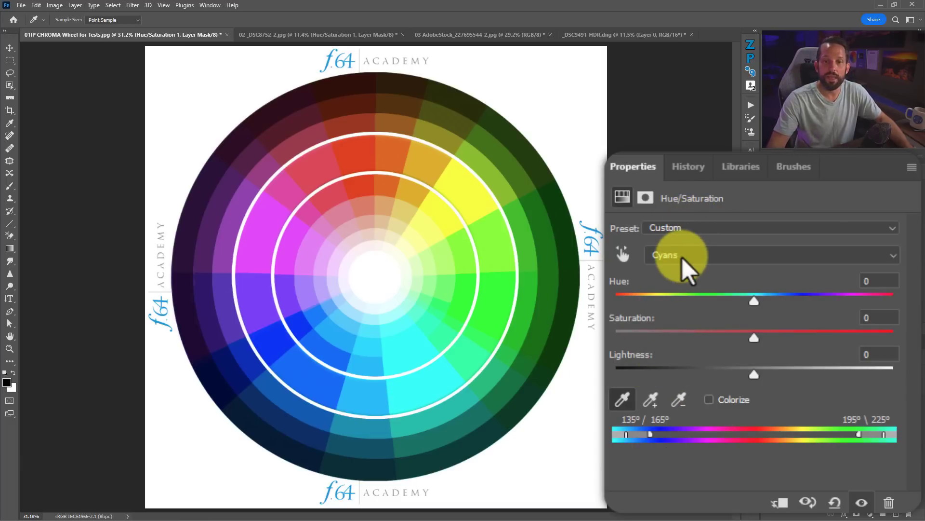
pyautogui.click(718, 256)
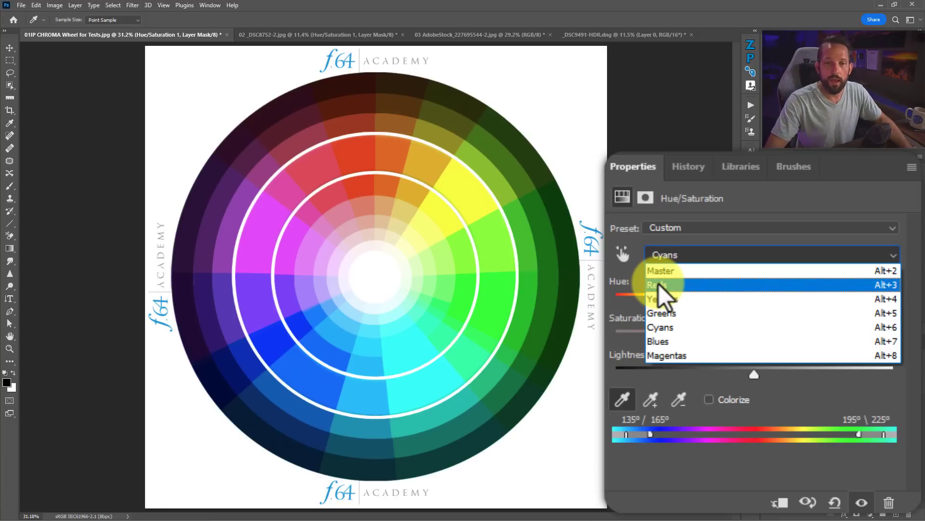
# Set the Reds saturation to +45 and widen the range's right falloff to 15°\53°.
pyautogui.click(689, 285)
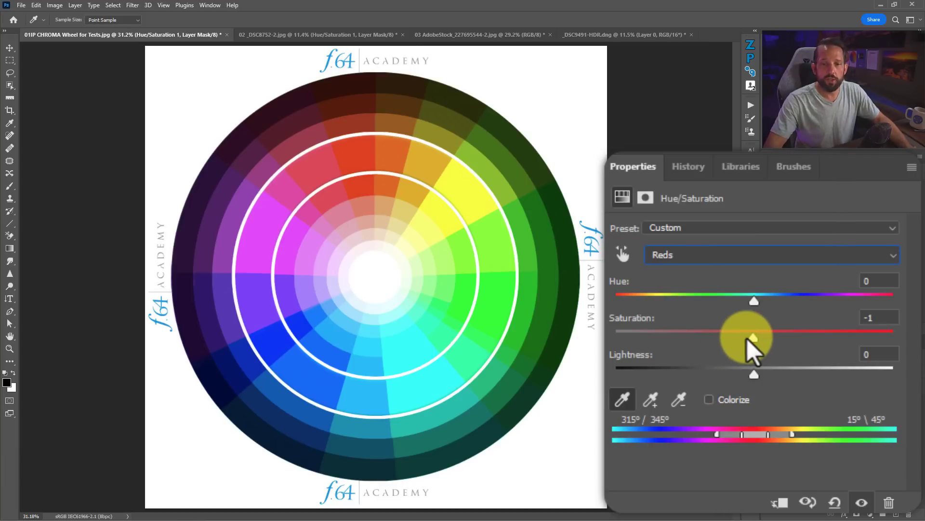
pyautogui.moveTo(750, 337); pyautogui.dragTo(845, 329)
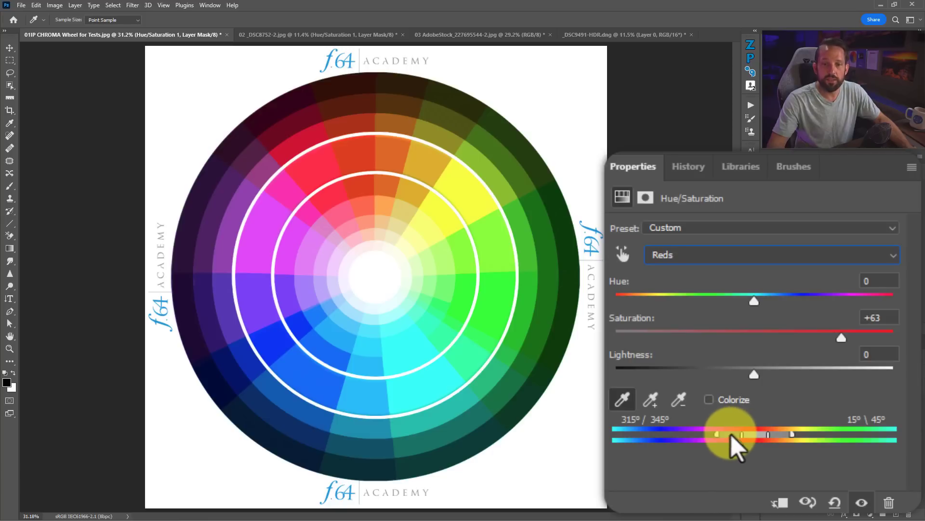
pyautogui.moveTo(731, 436)
pyautogui.mouseDown()
pyautogui.moveTo(632, 436)
pyautogui.moveTo(736, 433)
pyautogui.mouseUp()
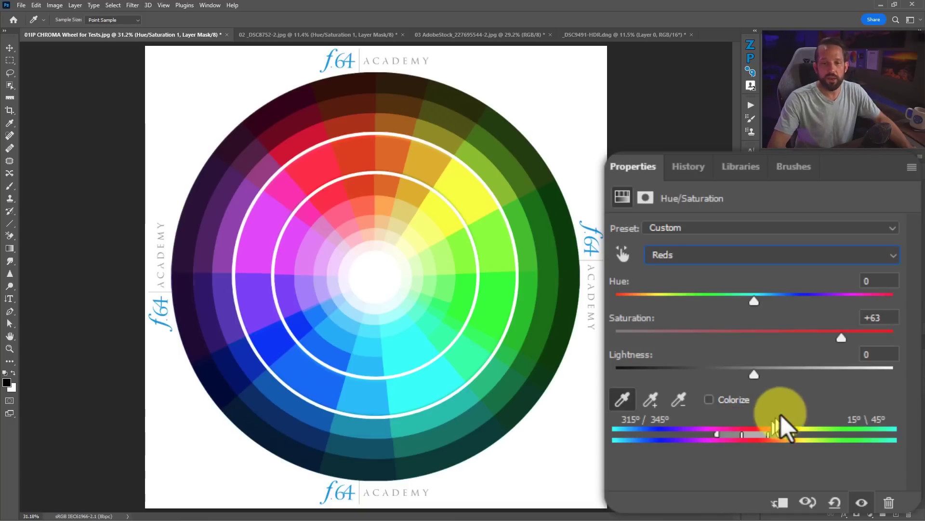
pyautogui.moveTo(839, 334); pyautogui.dragTo(817, 333)
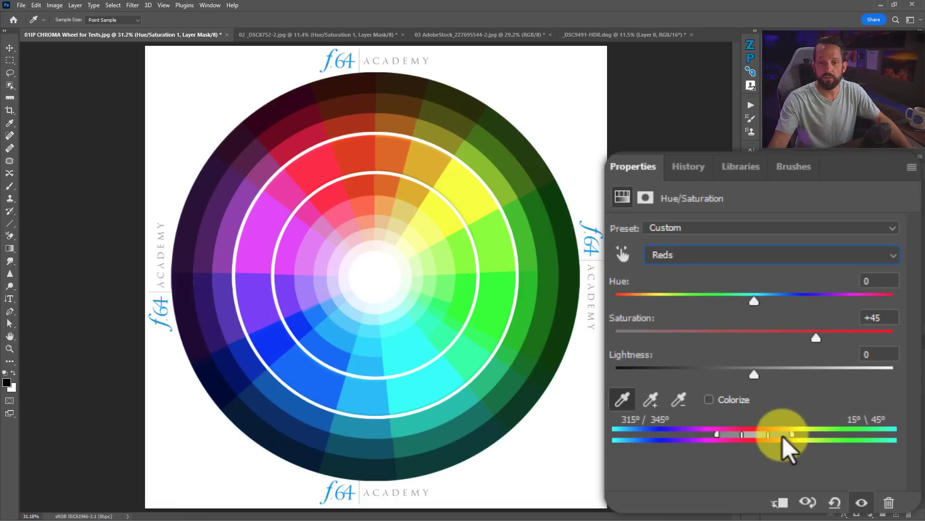
pyautogui.moveTo(790, 437)
pyautogui.mouseDown()
pyautogui.moveTo(833, 438)
pyautogui.moveTo(797, 426)
pyautogui.mouseUp()
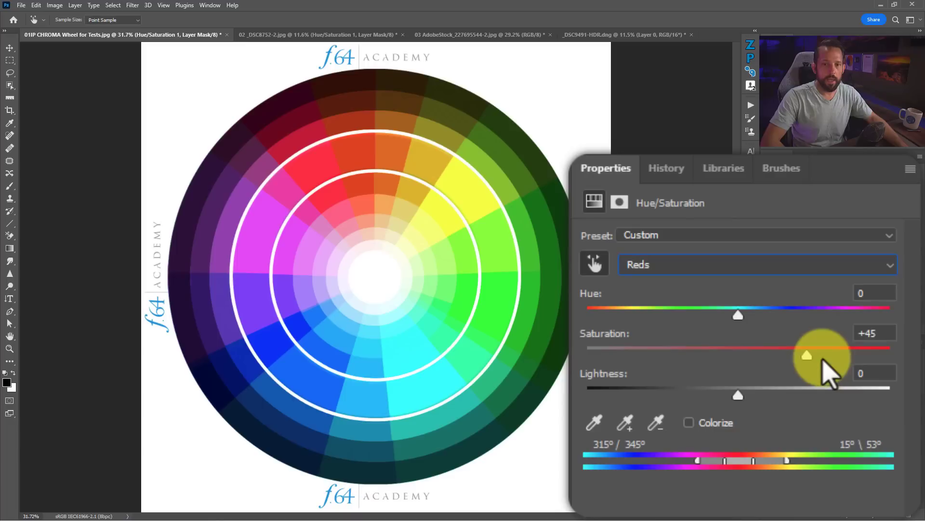
# Drop the reds to -100 saturation and stretch the range falloff out to 64°\116°.
pyautogui.moveTo(822, 362); pyautogui.dragTo(586, 359)
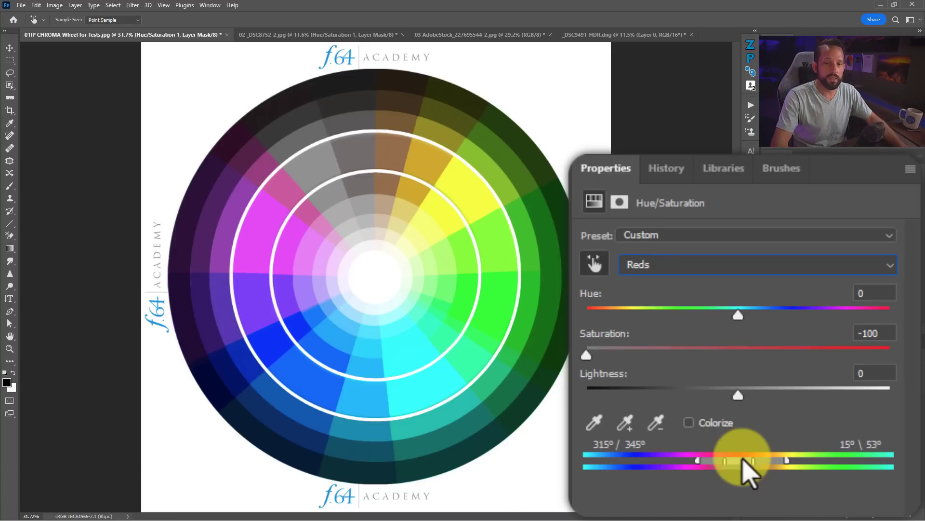
pyautogui.click(391, 172)
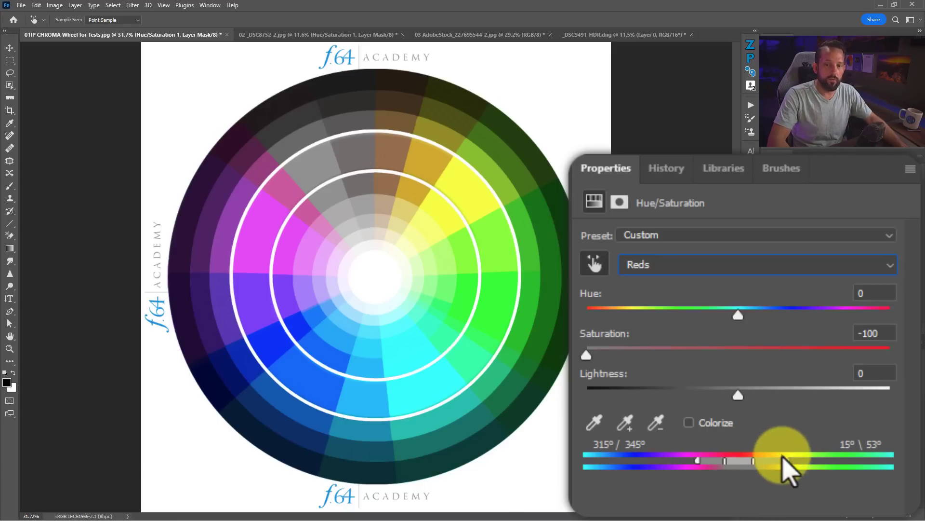
pyautogui.moveTo(788, 462); pyautogui.dragTo(841, 462)
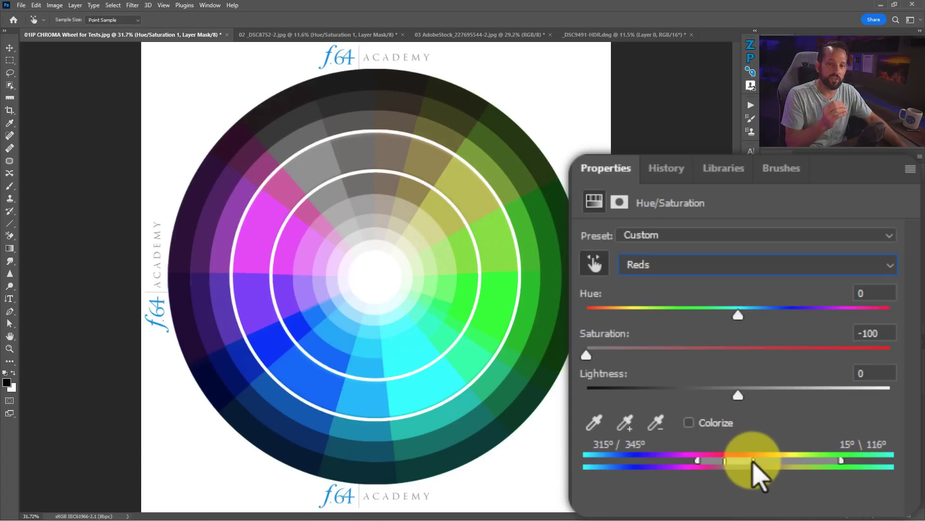
pyautogui.moveTo(754, 462); pyautogui.dragTo(795, 462)
pyautogui.click(404, 151)
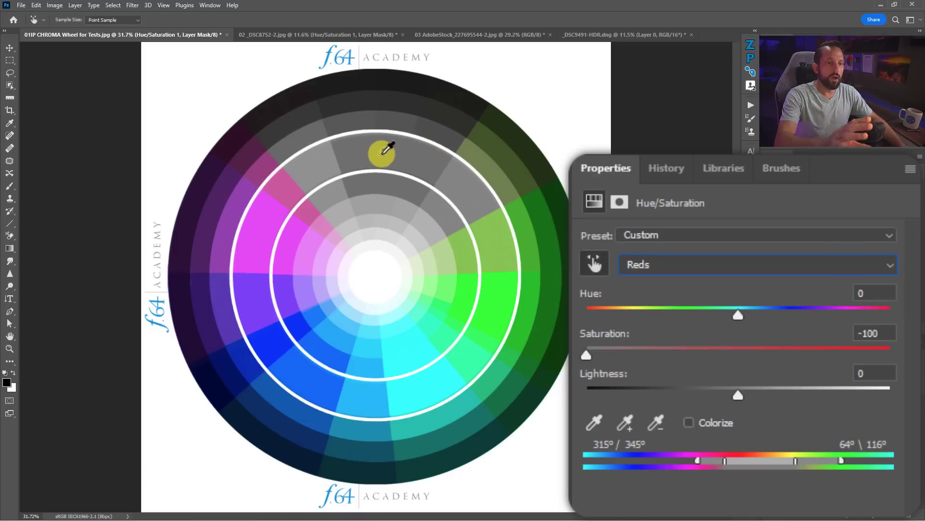
# Raise the range's saturation to +57 and set its Hue to 0.
pyautogui.moveTo(587, 361); pyautogui.dragTo(826, 368)
pyautogui.moveTo(736, 313)
pyautogui.mouseDown()
pyautogui.moveTo(727, 313)
pyautogui.moveTo(748, 315)
pyautogui.mouseUp()
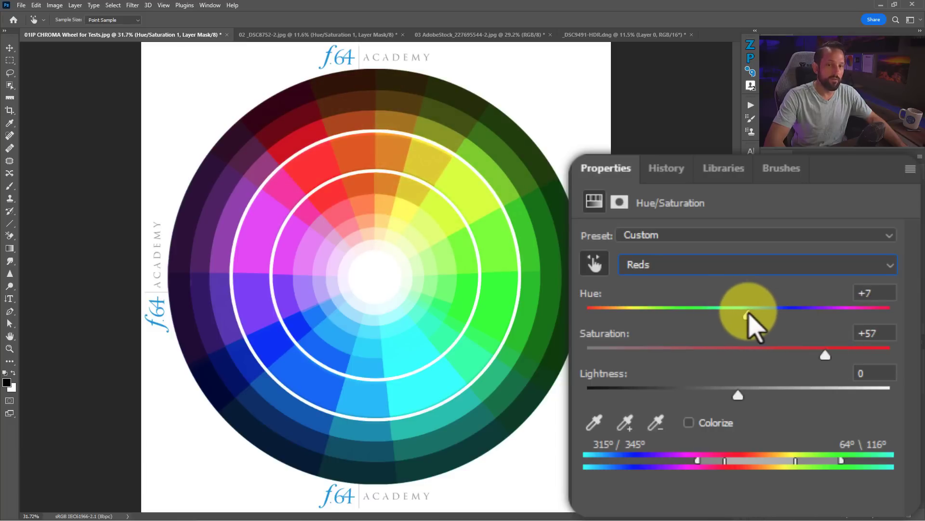
pyautogui.click(882, 299)
pyautogui.write('0')
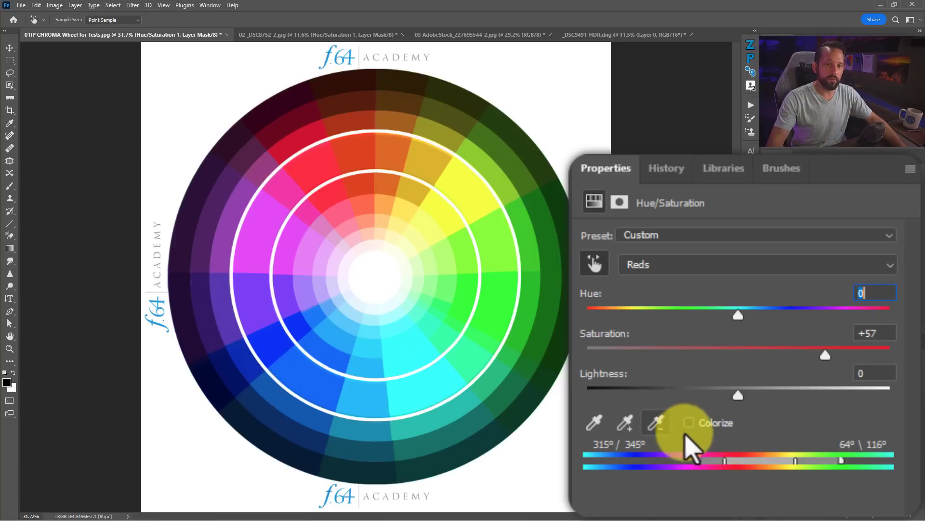
# Subtract the wheel's yellow, orange-yellow and orange areas from the red range with Subtract from Sample.
pyautogui.click(656, 423)
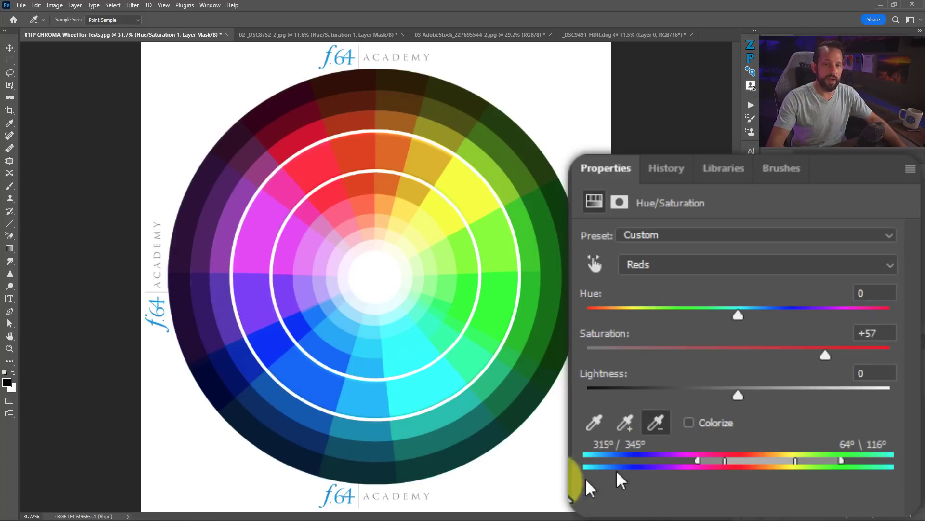
pyautogui.click(463, 192)
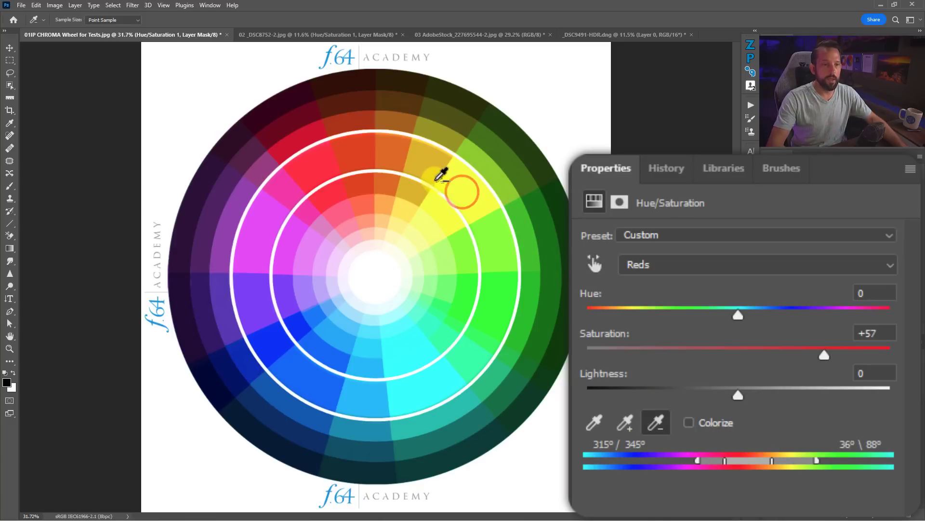
pyautogui.click(432, 175)
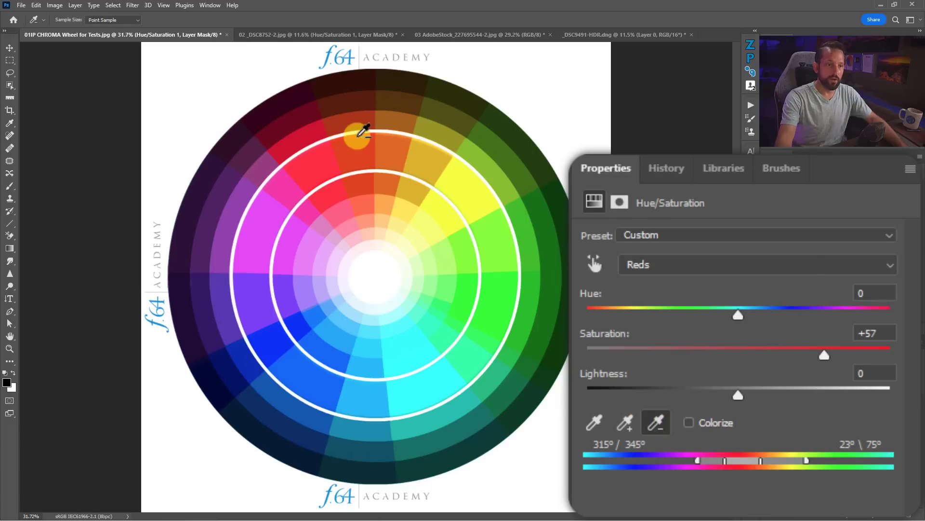
pyautogui.click(392, 153)
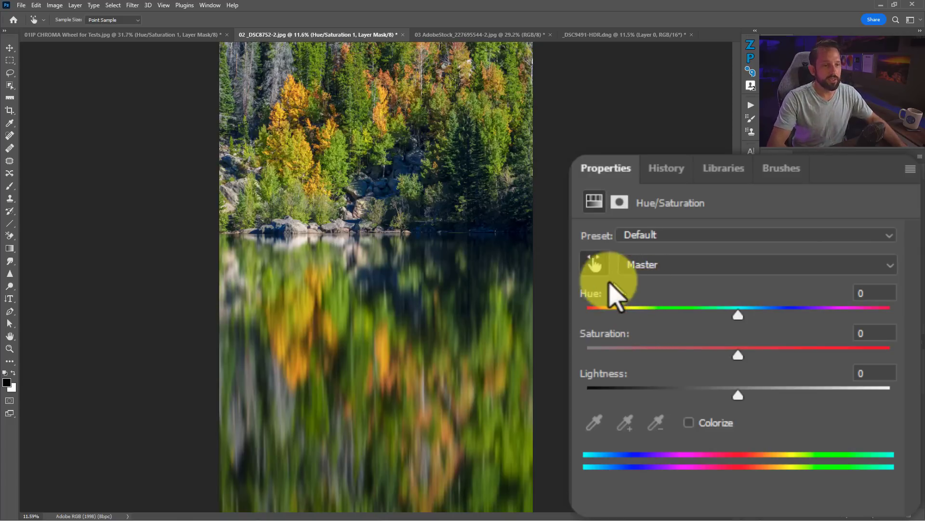
# Sample an orange aspen with the targeted adjustment tool to target Reds (315°/345°–15°\45°).
pyautogui.click(594, 265)
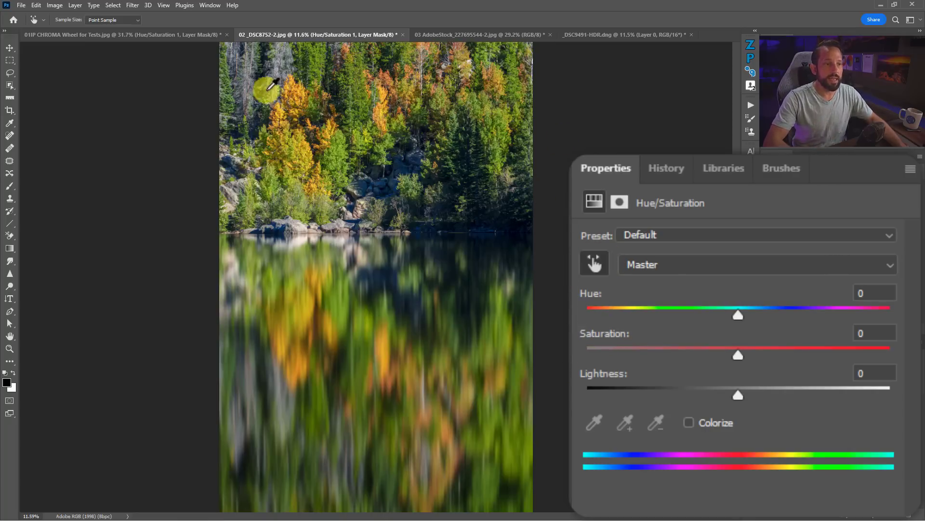
pyautogui.click(287, 91)
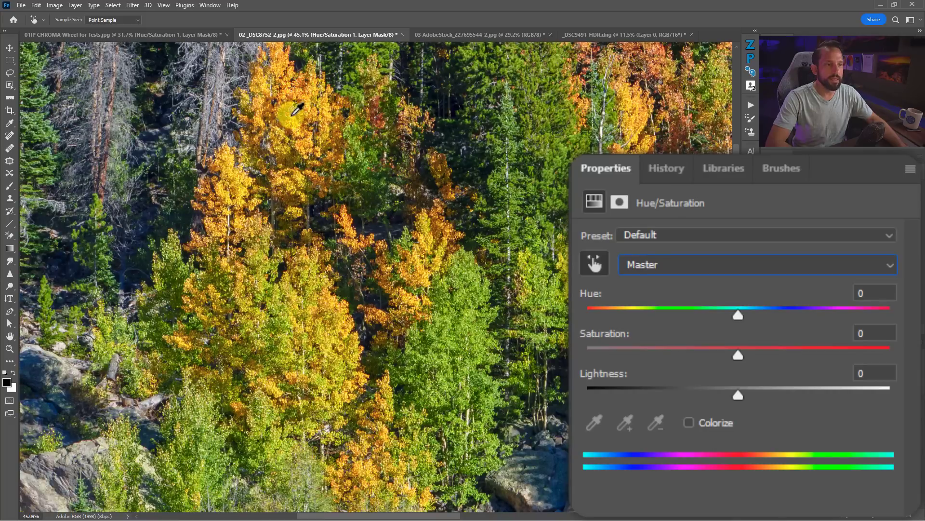
pyautogui.click(379, 117)
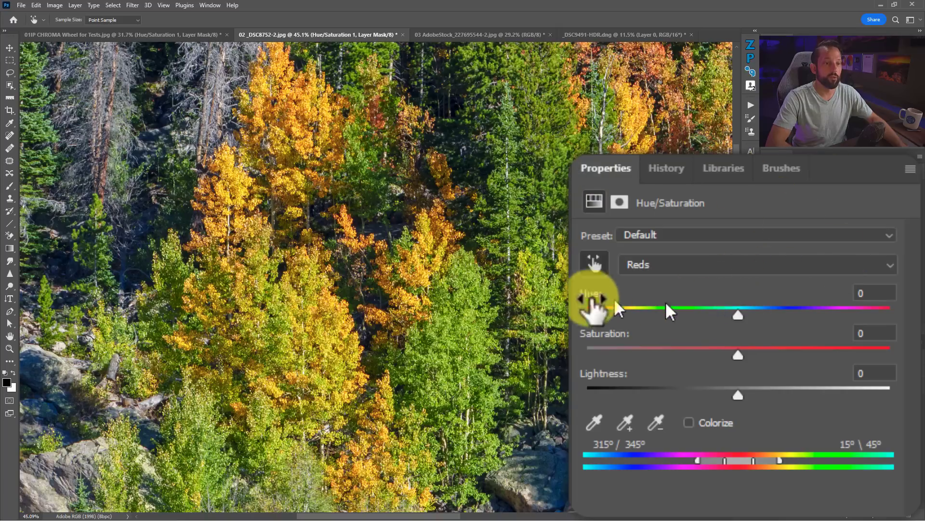
pyautogui.moveTo(497, 216); pyautogui.dragTo(467, 206)
pyautogui.moveTo(527, 211); pyautogui.dragTo(310, 200)
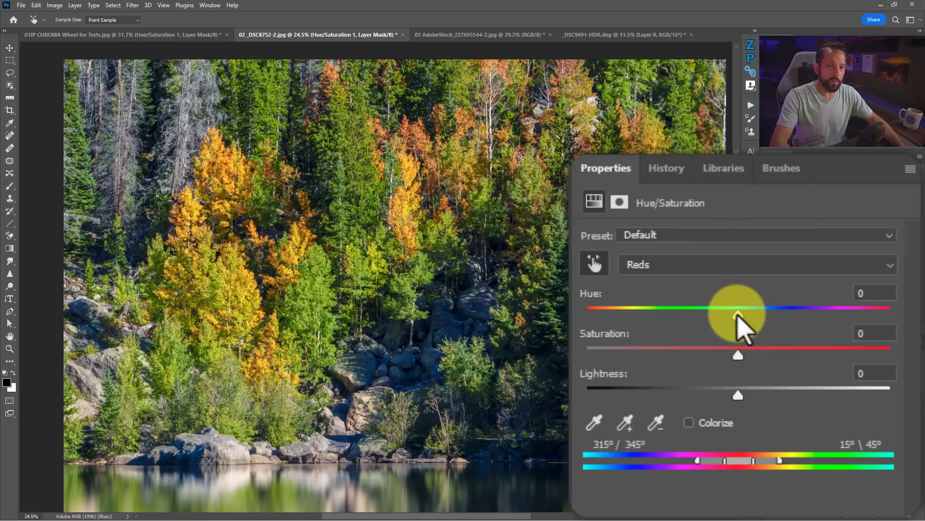
# Give the forest's reds Hue -36, Saturation +30 and Lightness -13, then fit the image on screen.
pyautogui.moveTo(739, 313); pyautogui.dragTo(684, 311)
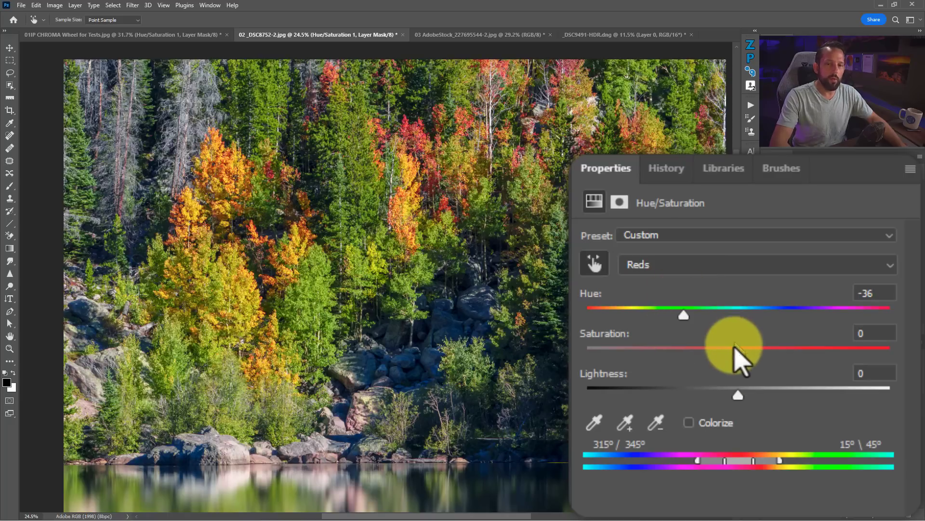
pyautogui.moveTo(738, 356); pyautogui.dragTo(784, 355)
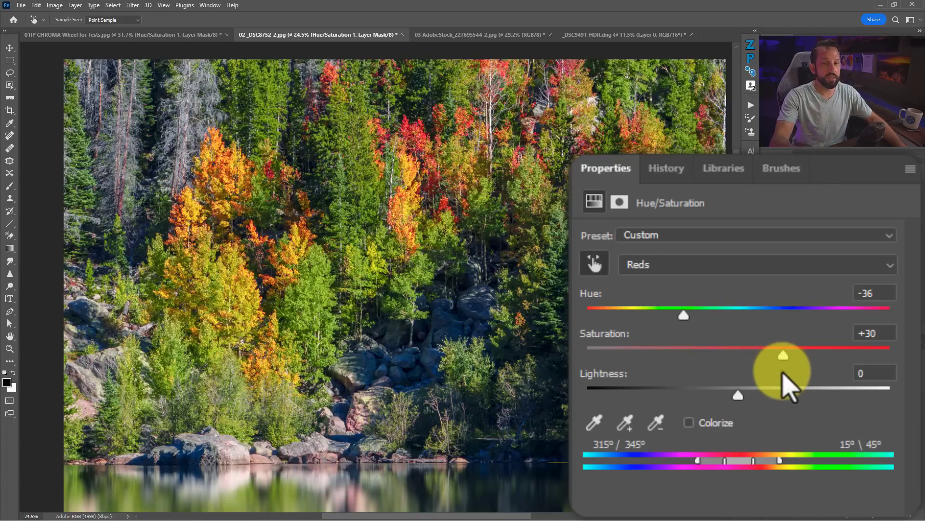
pyautogui.moveTo(739, 395); pyautogui.dragTo(718, 394)
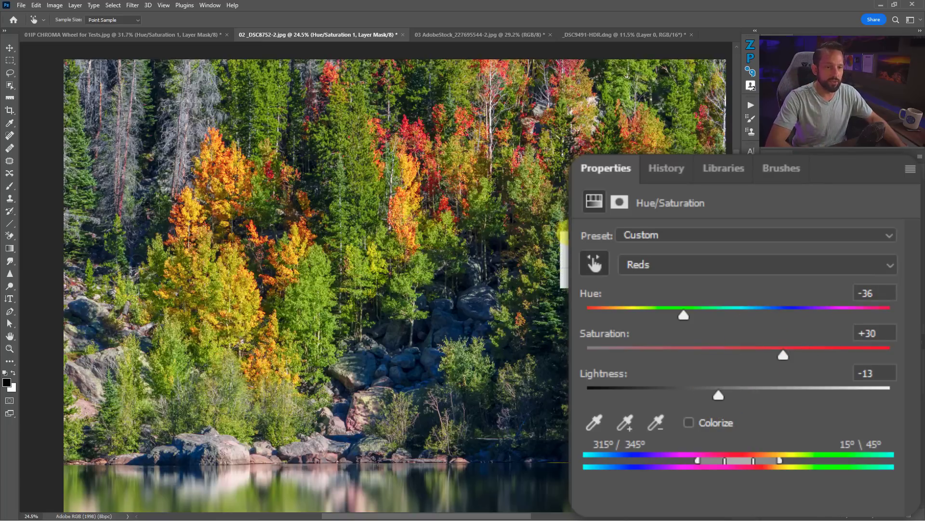
pyautogui.hotkey('ctrl', '0')
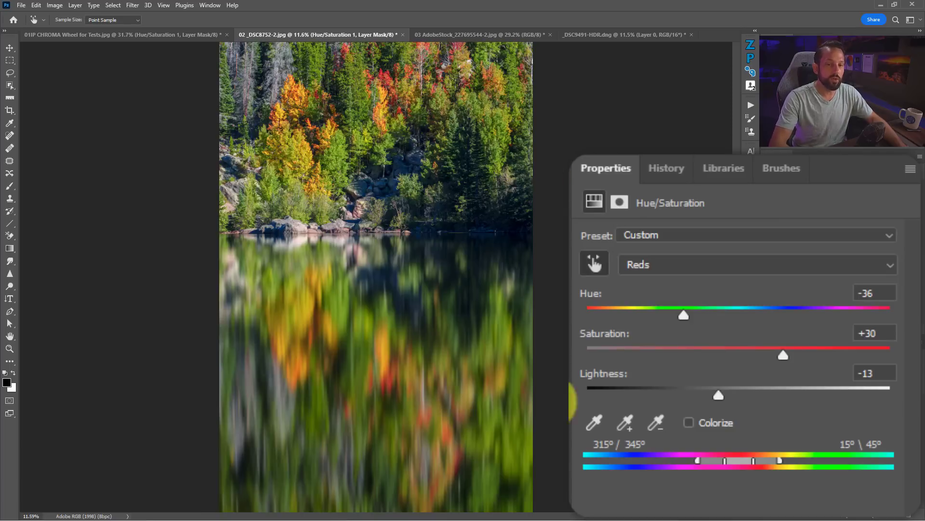
# Add the yellow foliage to the Reds range, trim its upper edge and lower saturation.
pyautogui.click(627, 426)
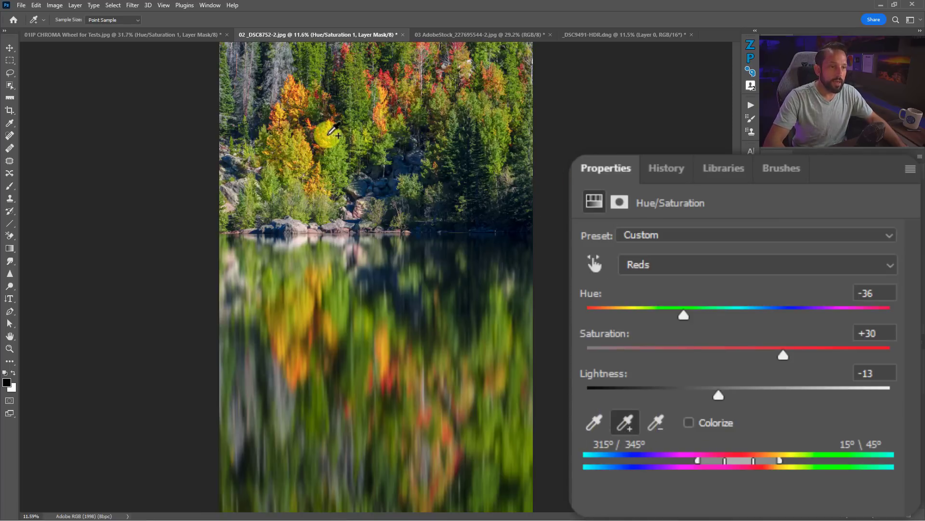
pyautogui.click(336, 134)
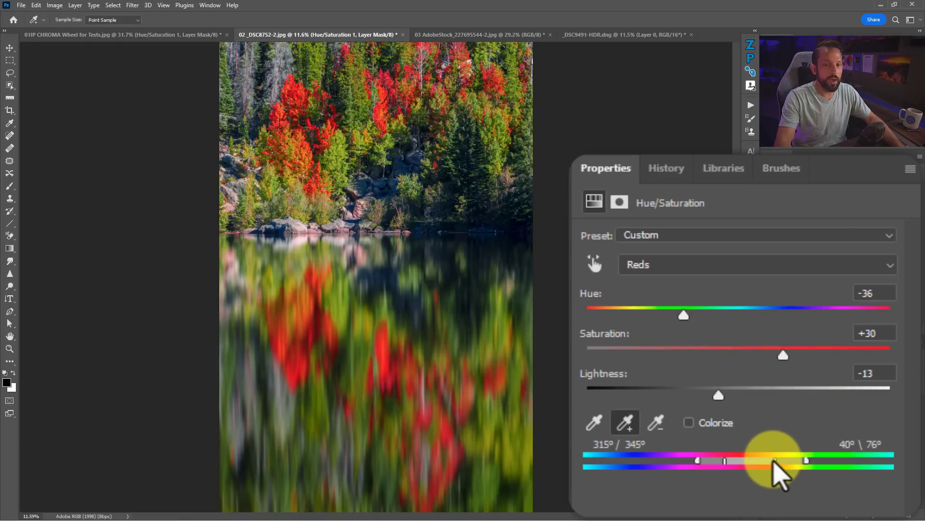
pyautogui.moveTo(770, 461); pyautogui.dragTo(760, 461)
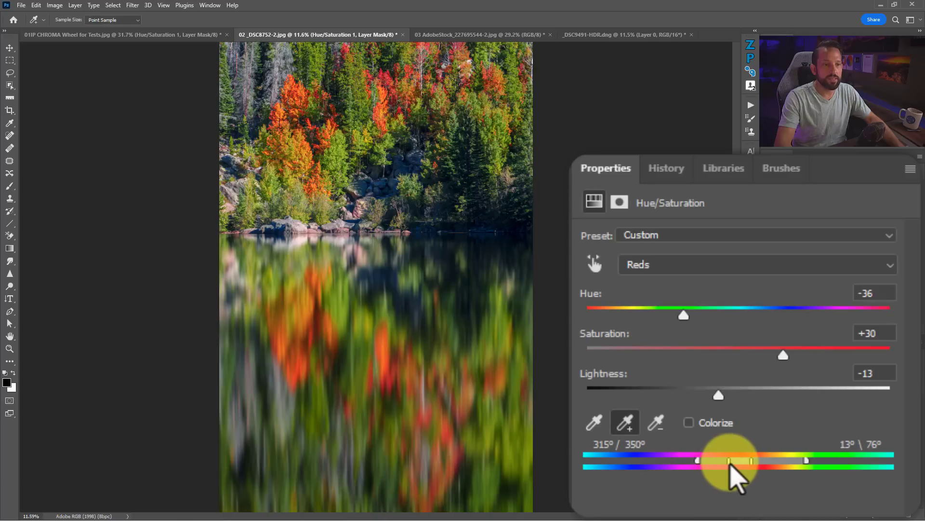
pyautogui.moveTo(783, 355); pyautogui.dragTo(759, 358)
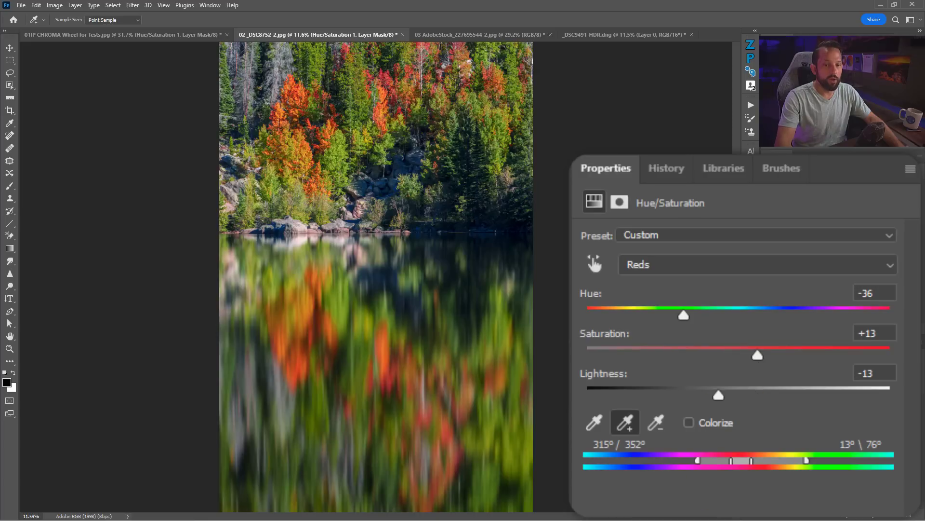
pyautogui.press('\\')
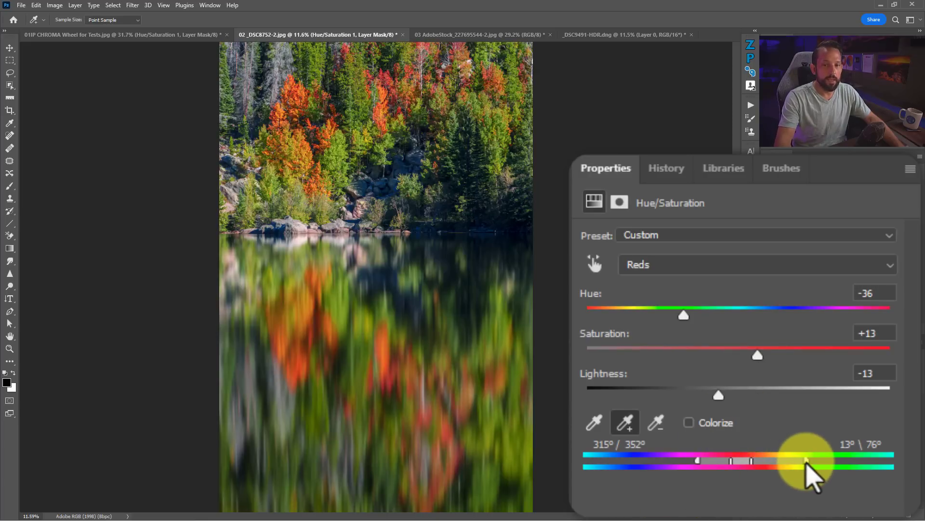
# Extend the Reds range to 117°, with hue -25 and saturation +9.
pyautogui.moveTo(806, 461); pyautogui.dragTo(827, 472)
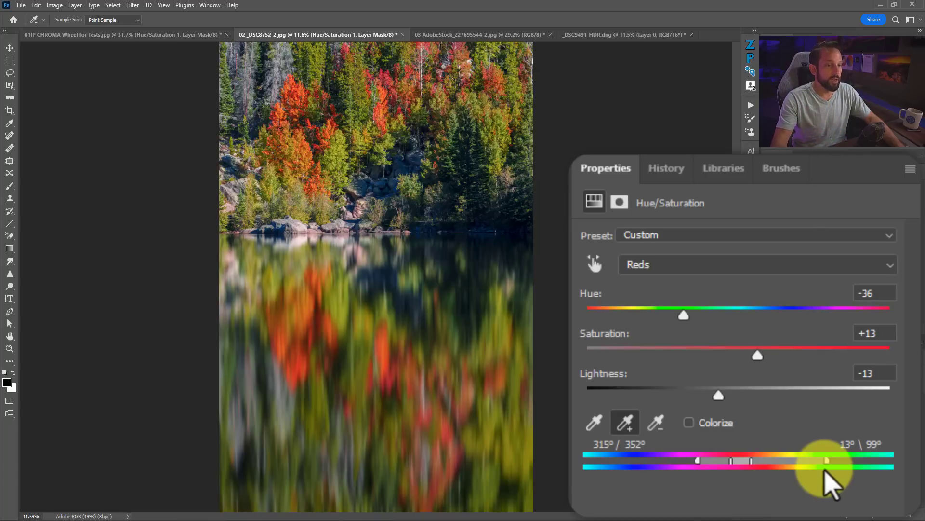
pyautogui.moveTo(825, 471); pyautogui.dragTo(839, 463)
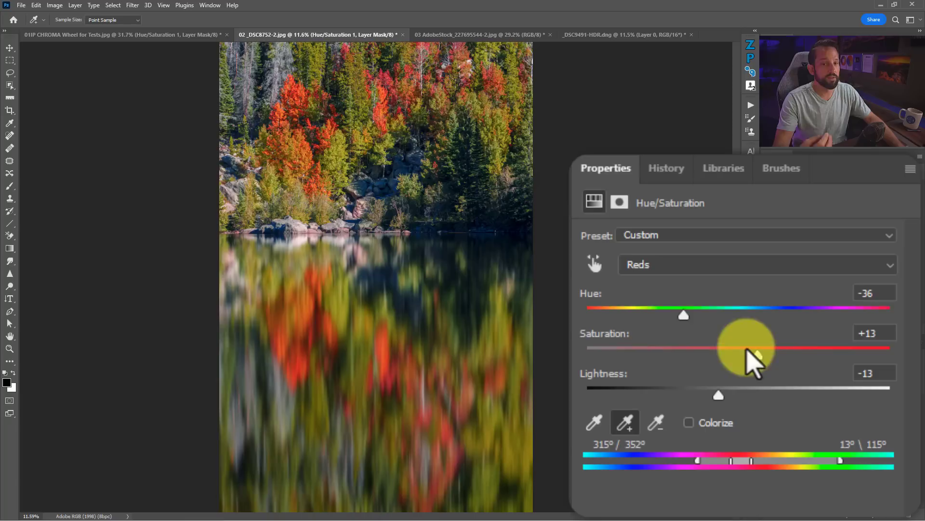
pyautogui.moveTo(683, 312); pyautogui.dragTo(696, 315)
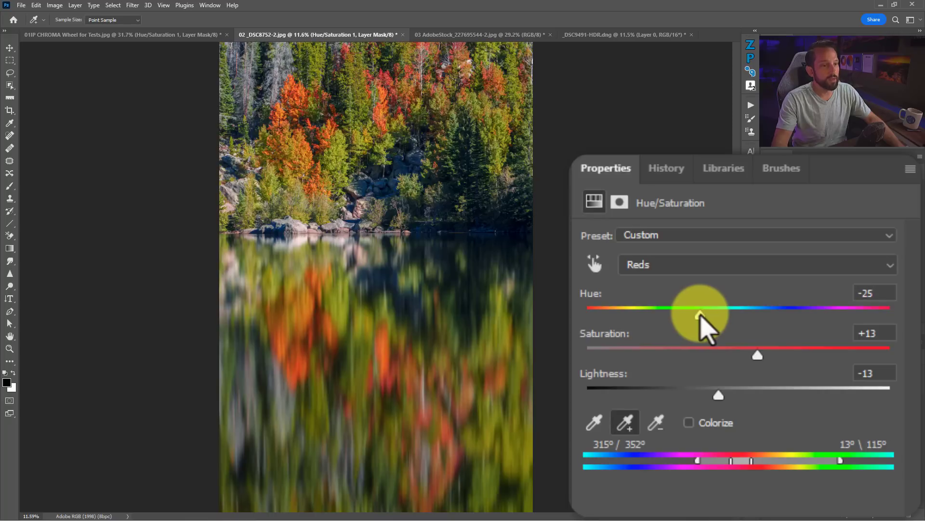
pyautogui.moveTo(759, 357); pyautogui.dragTo(753, 355)
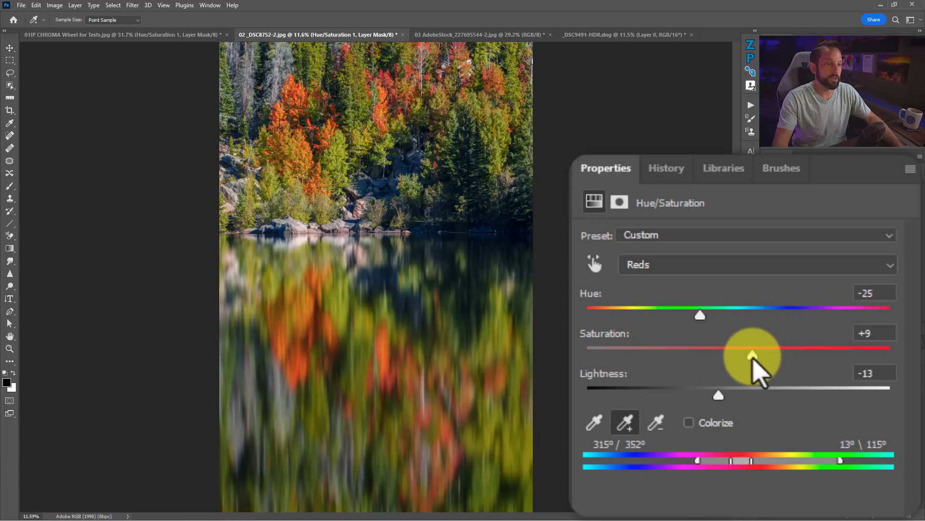
pyautogui.moveTo(841, 461); pyautogui.dragTo(842, 461)
# Narrow the forest's Reds range to 13°\87°.
pyautogui.press('\\')
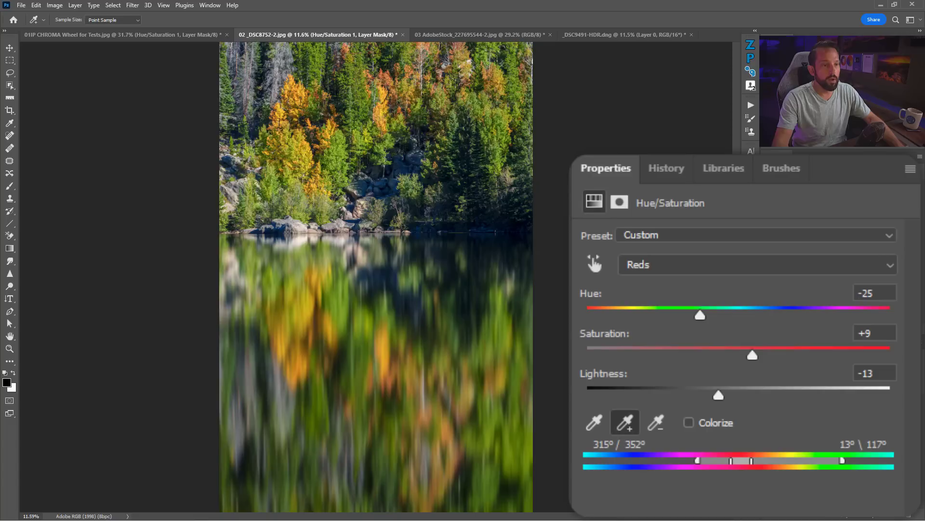
pyautogui.press('c')
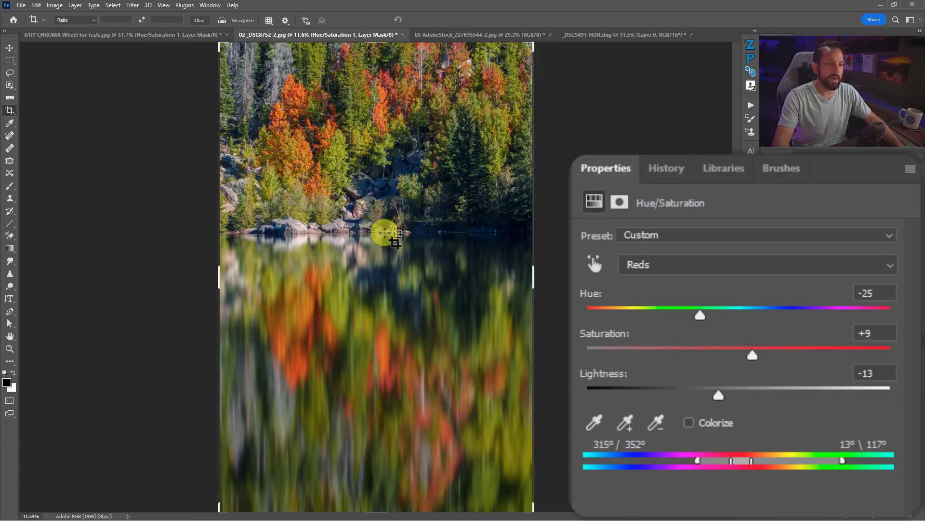
pyautogui.moveTo(841, 464); pyautogui.dragTo(815, 460)
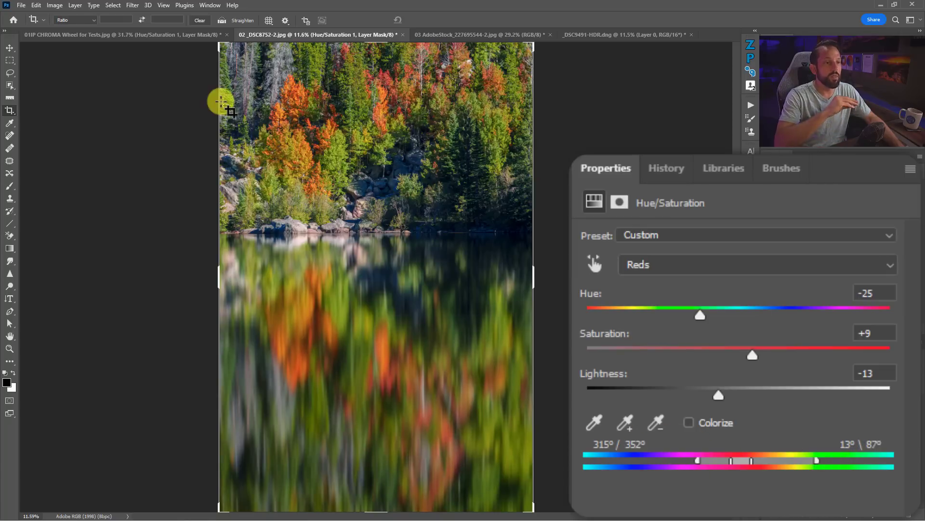
# Compare the forest before and after the adjustment, then switch to the berry portrait.
pyautogui.press('\\')
pyautogui.press('\\')
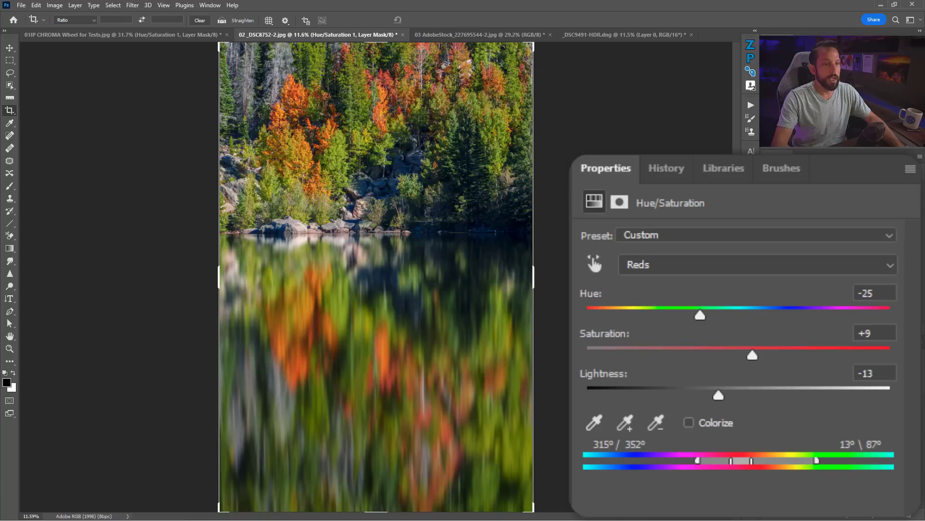
pyautogui.press('\\')
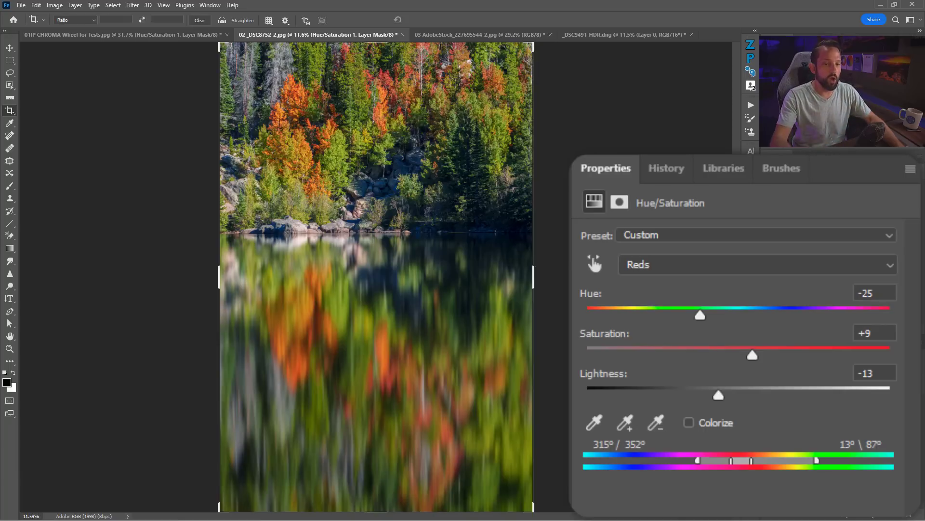
pyautogui.press('\\')
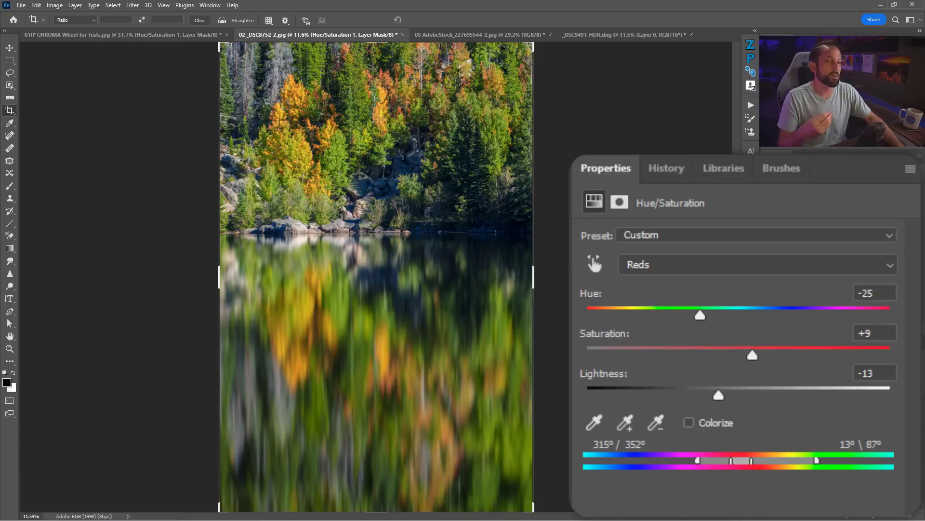
pyautogui.press('\\')
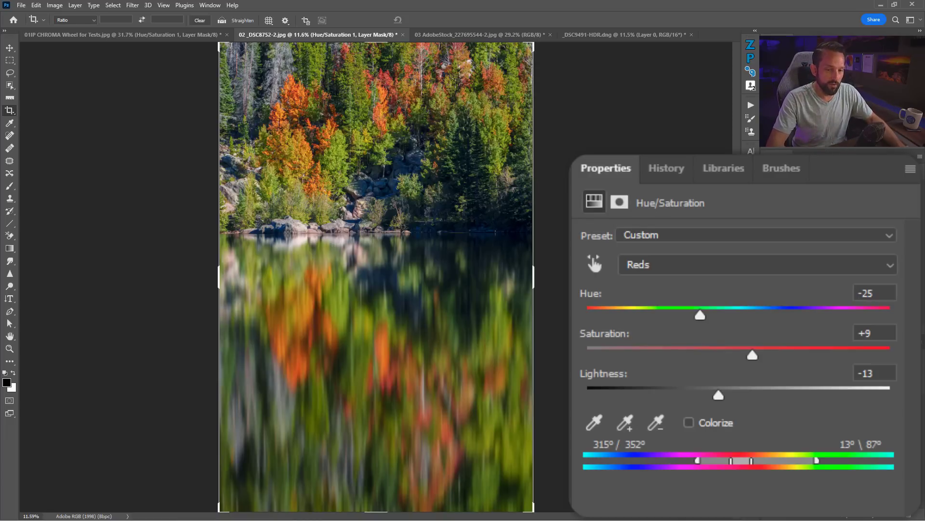
pyautogui.click(474, 34)
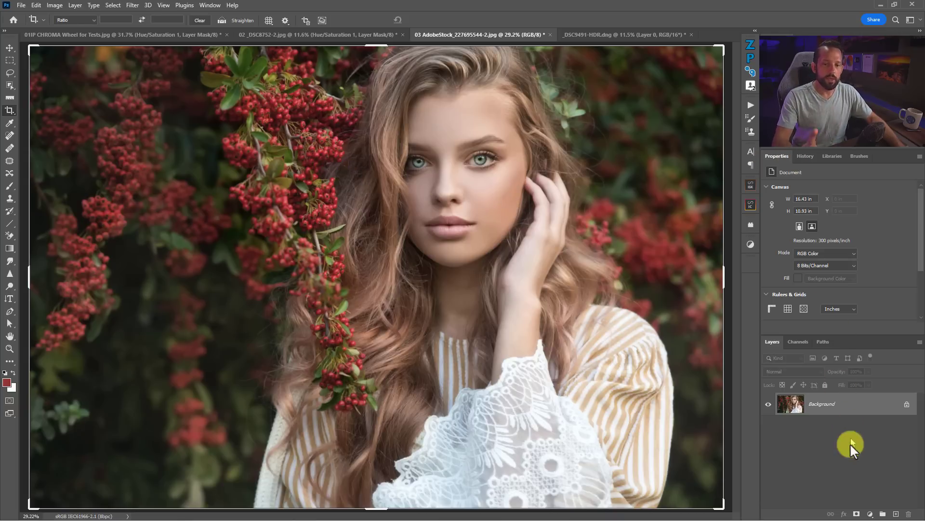
# Add a Hue/Saturation layer with Reds saturation +37 and lightness -9.
pyautogui.click(865, 512)
pyautogui.click(865, 422)
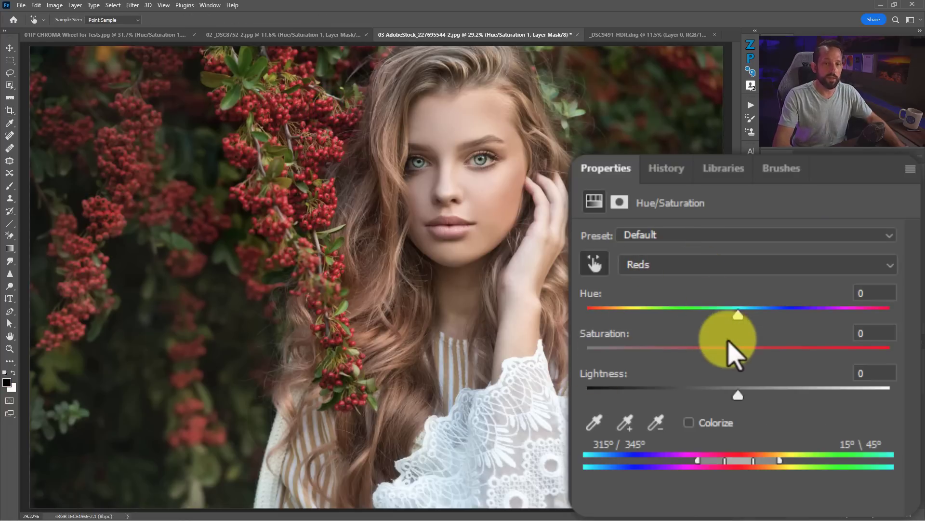
pyautogui.moveTo(741, 355); pyautogui.dragTo(777, 355)
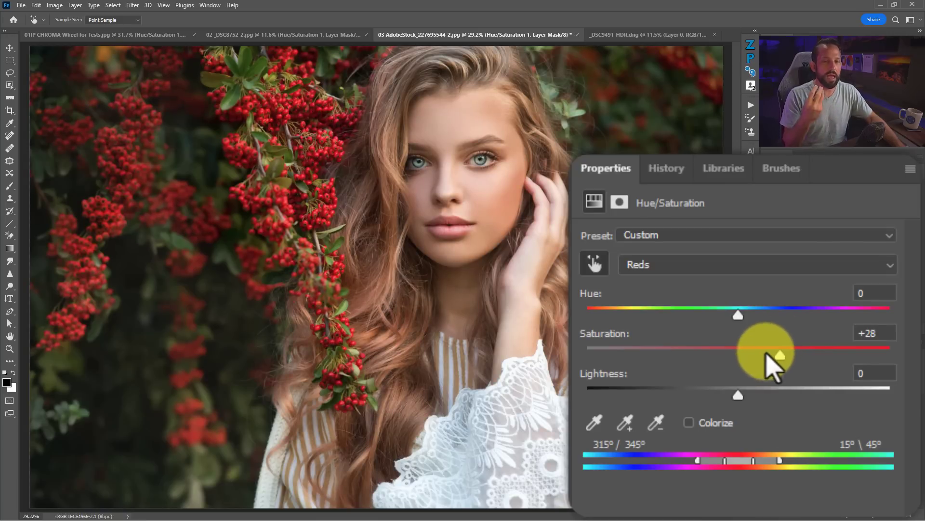
pyautogui.moveTo(779, 355); pyautogui.dragTo(795, 355)
pyautogui.moveTo(738, 395); pyautogui.dragTo(724, 395)
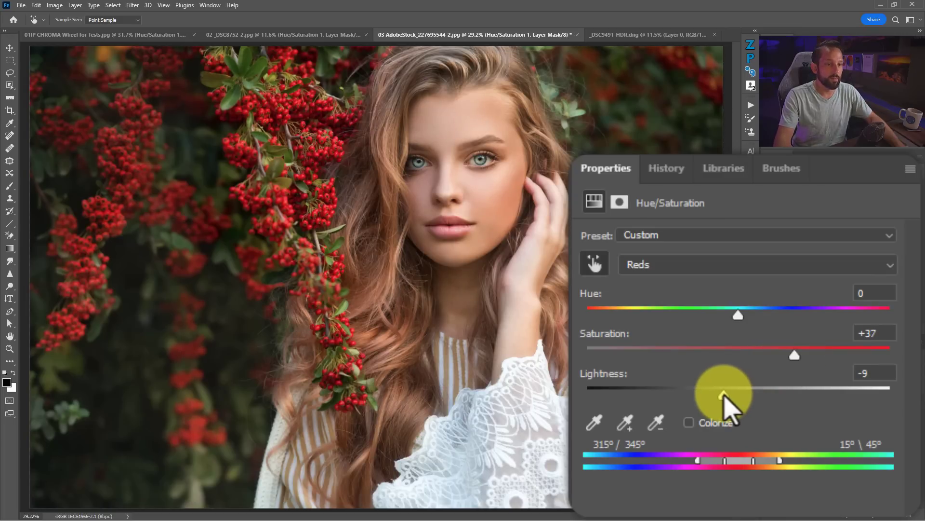
pyautogui.moveTo(724, 395); pyautogui.dragTo(724, 395)
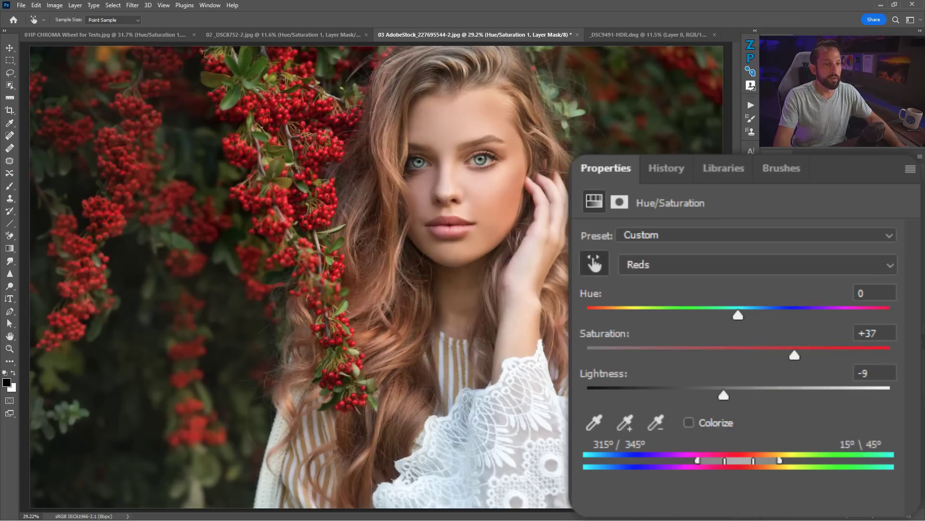
# Subtract the cheek's skin tone from the Reds range and show the History panel.
pyautogui.click(495, 188)
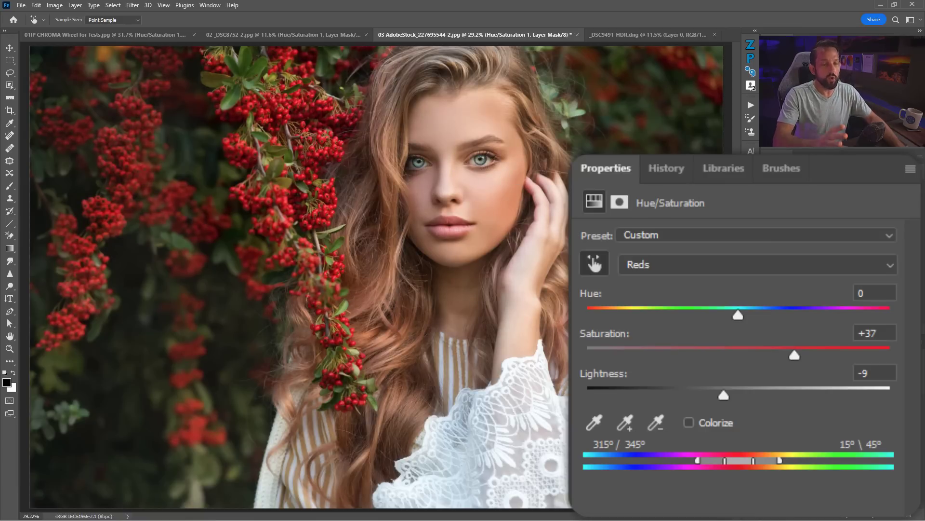
pyautogui.click(656, 423)
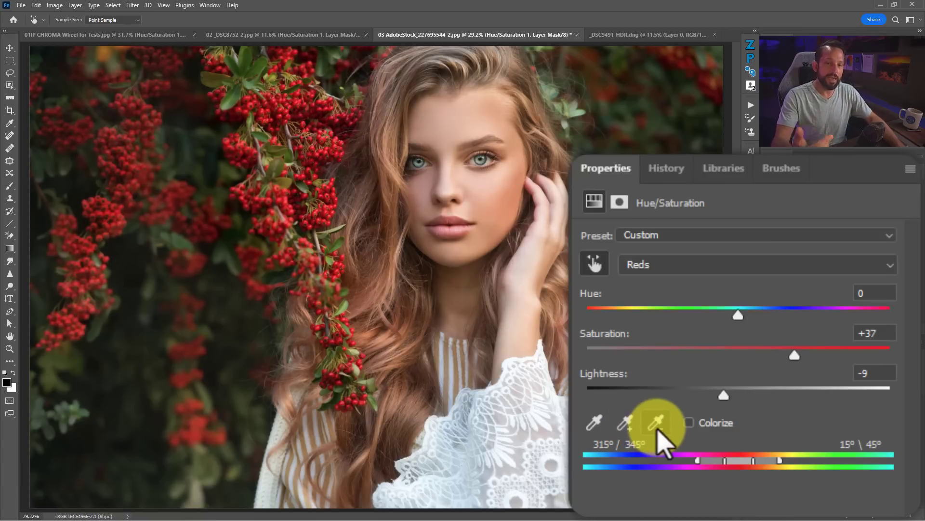
pyautogui.moveTo(525, 186); pyautogui.dragTo(509, 179)
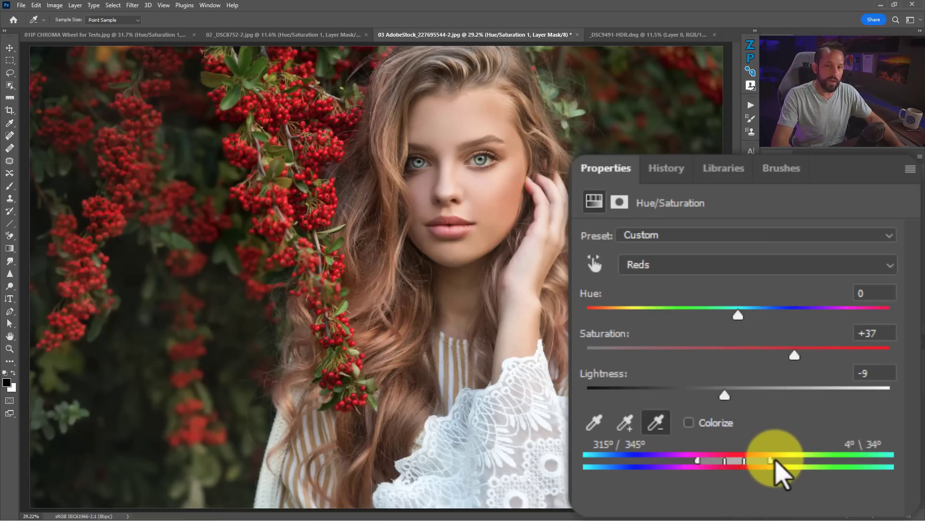
pyautogui.click(662, 170)
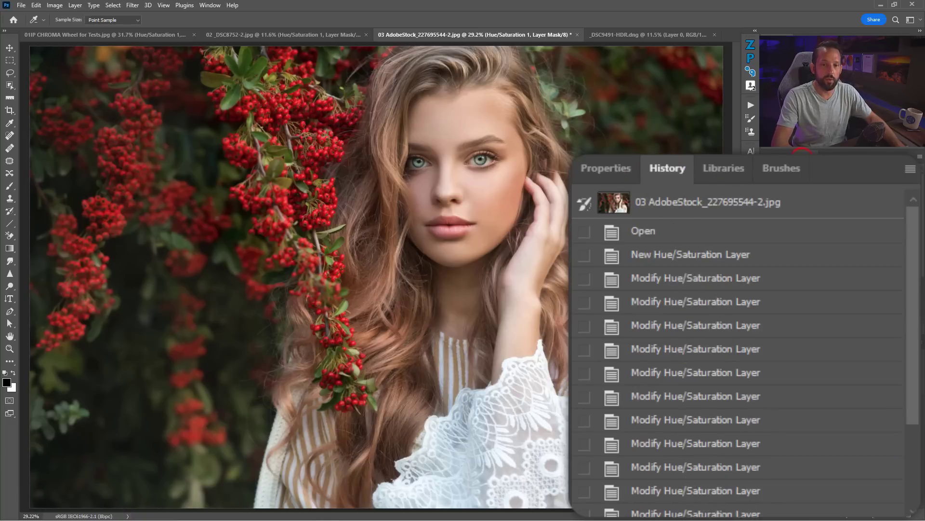
# Revert to an earlier History state and return to the Hue/Saturation properties.
pyautogui.scroll(-5, 712, 485)
pyautogui.click(712, 487)
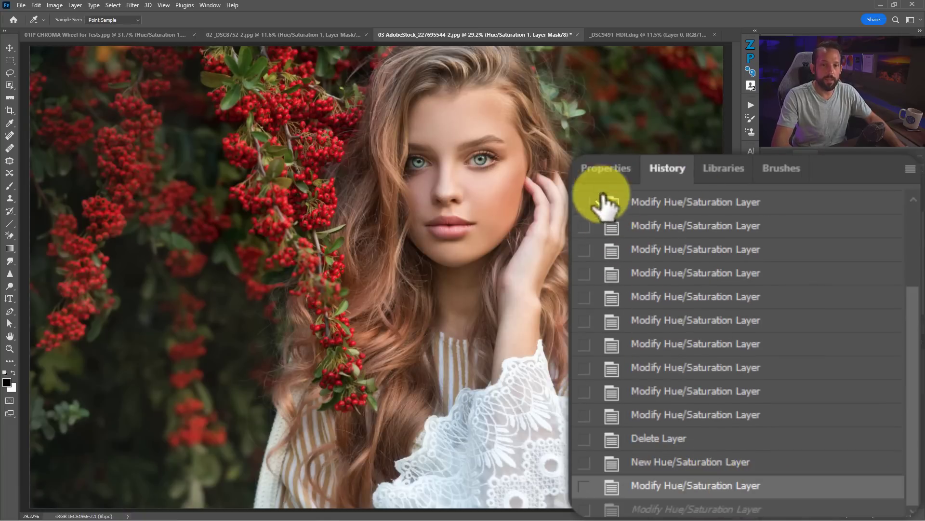
pyautogui.click(600, 168)
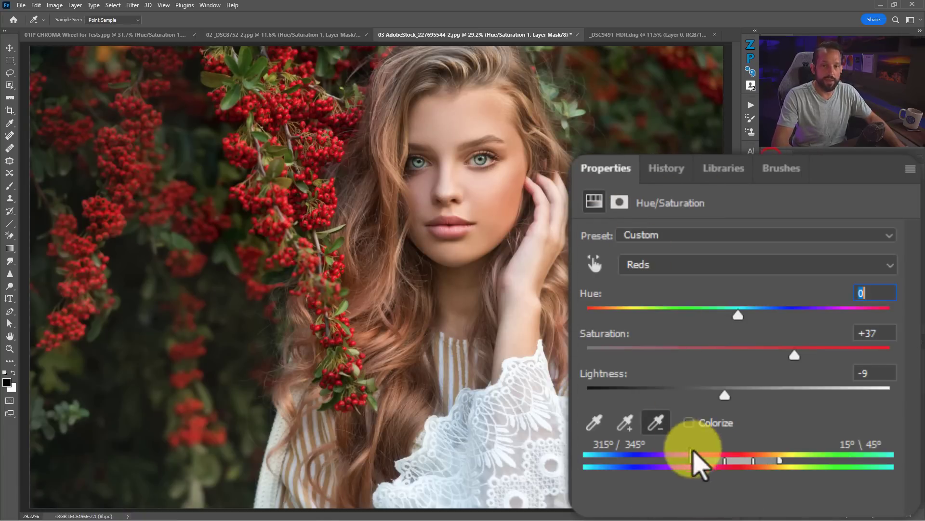
# Subtract the cheek's skin tone and narrow the Reds range's upper end to 19°.
pyautogui.moveTo(692, 450)
pyautogui.mouseDown()
pyautogui.moveTo(796, 471)
pyautogui.moveTo(697, 455)
pyautogui.mouseUp()
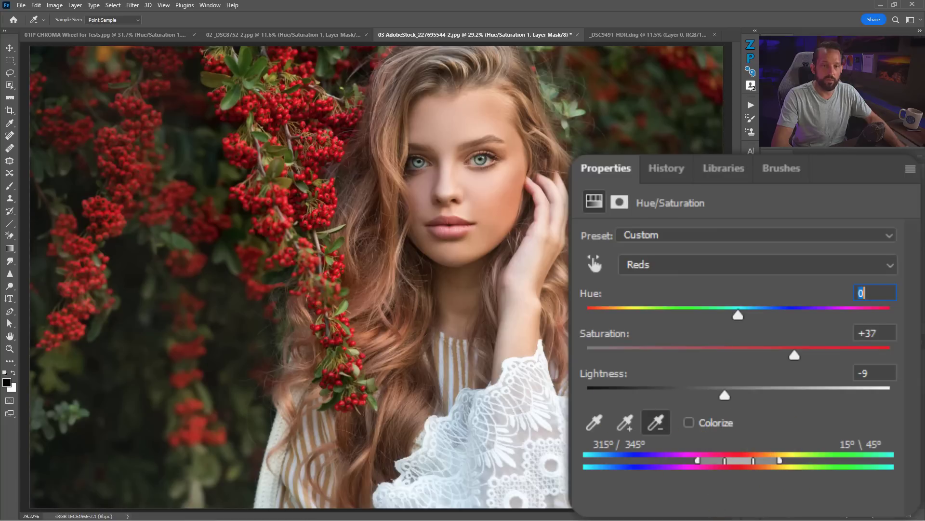
pyautogui.click(656, 423)
pyautogui.click(508, 182)
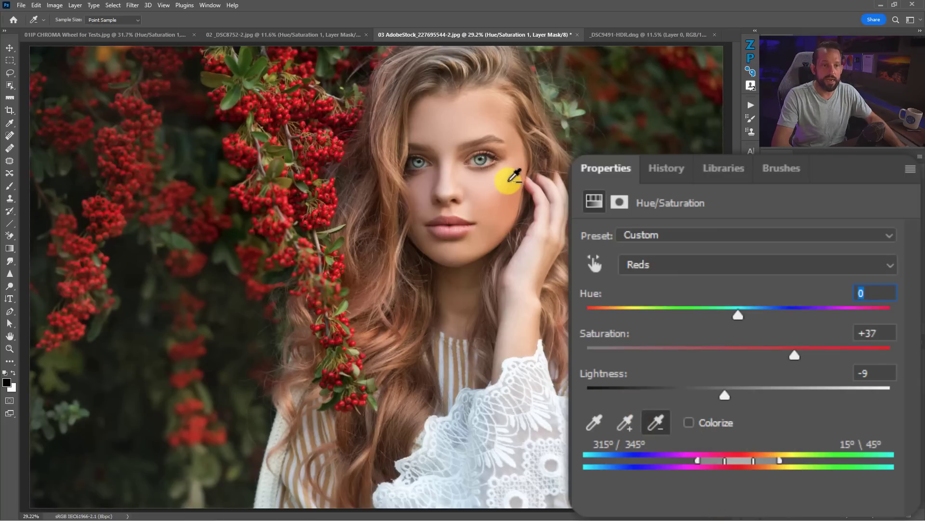
pyautogui.click(510, 182)
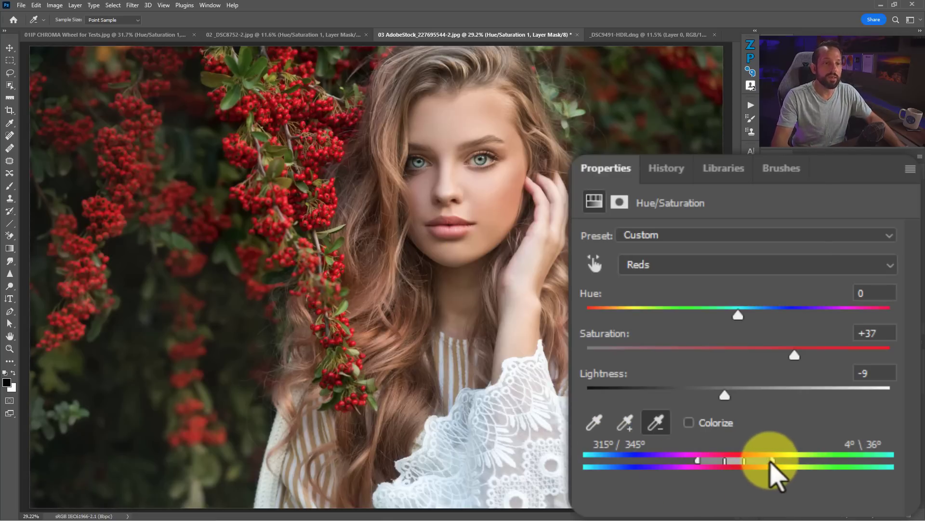
pyautogui.moveTo(771, 462)
pyautogui.mouseDown()
pyautogui.moveTo(755, 462)
pyautogui.moveTo(875, 462)
pyautogui.moveTo(786, 462)
pyautogui.moveTo(843, 462)
pyautogui.moveTo(801, 459)
pyautogui.moveTo(832, 453)
pyautogui.moveTo(756, 466)
pyautogui.mouseUp()
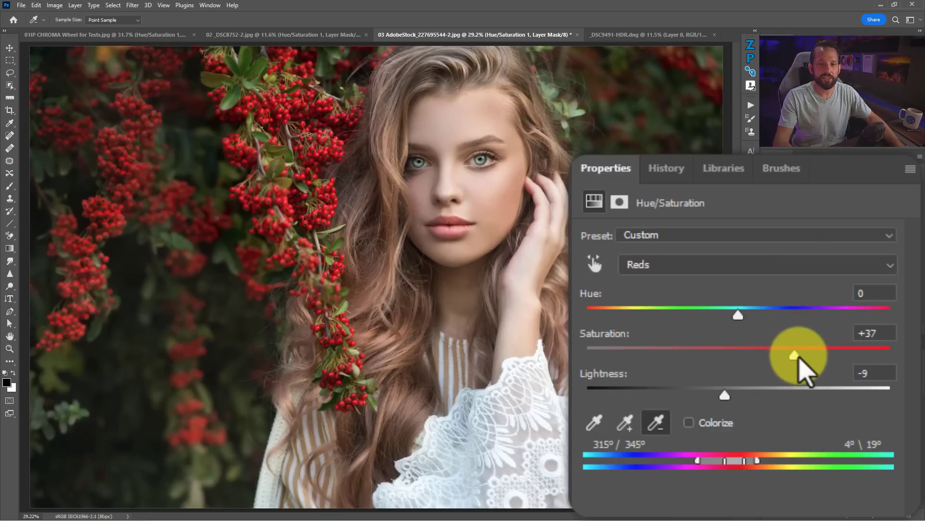
# Set the portrait's Reds saturation to -100.
pyautogui.moveTo(794, 356); pyautogui.dragTo(586, 357)
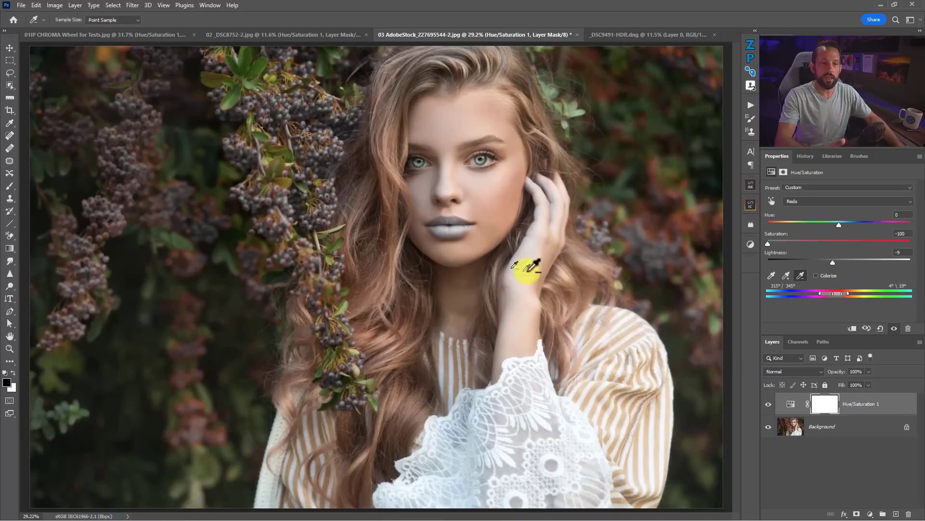
# Paint black over the face on the Hue/Saturation 1 mask with a 250 px brush.
pyautogui.click(827, 409)
pyautogui.press('c')
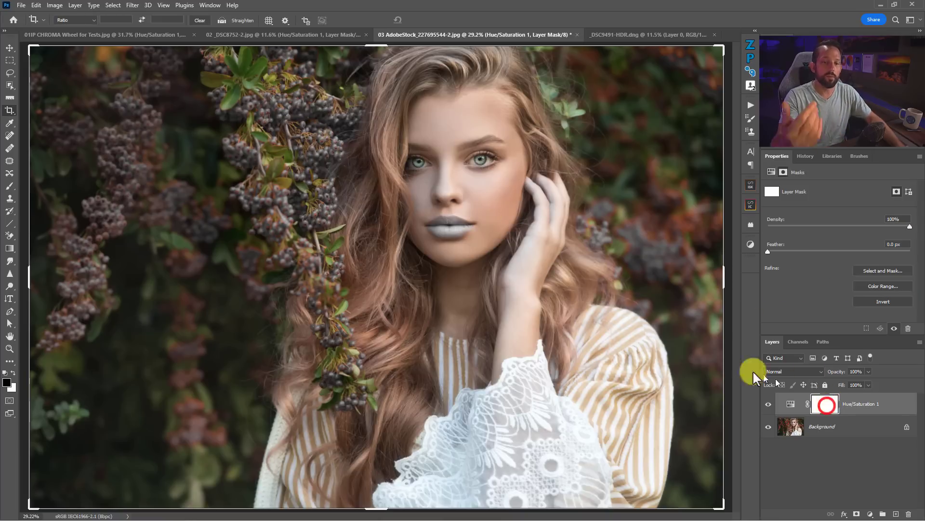
pyautogui.press('b')
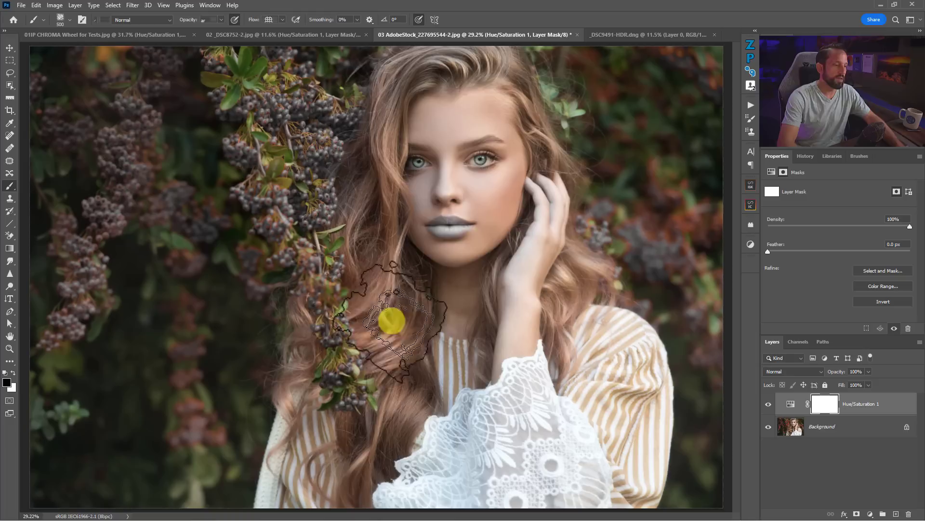
pyautogui.press('[')
pyautogui.press('[')
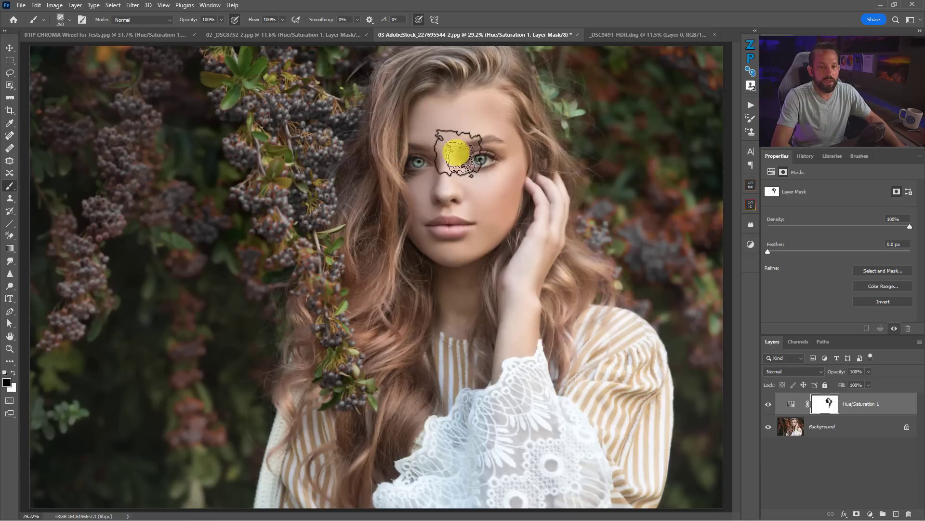
pyautogui.moveTo(450, 147)
pyautogui.mouseDown()
pyautogui.moveTo(476, 171)
pyautogui.moveTo(458, 217)
pyautogui.moveTo(422, 236)
pyautogui.mouseUp()
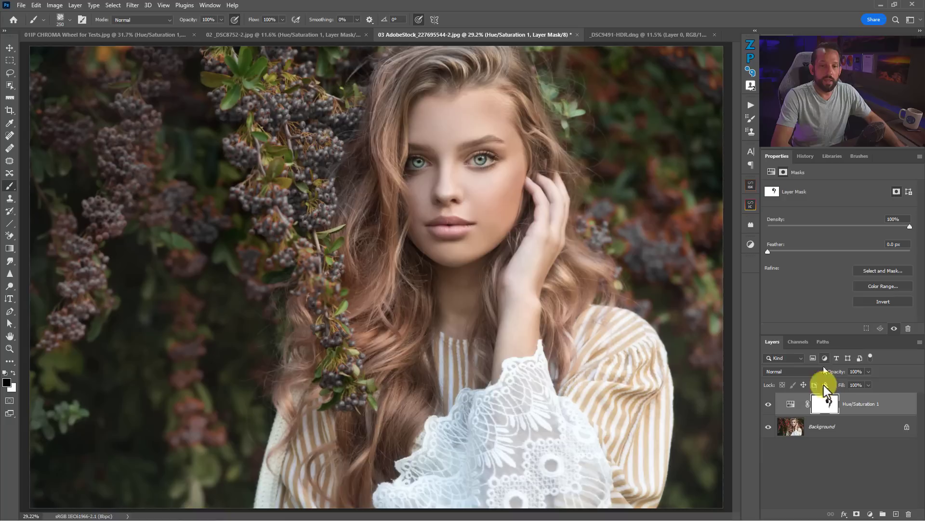
# Set the portrait's Reds saturation to +29, then switch to 02_DSC8752-2.jpg.
pyautogui.click(791, 403)
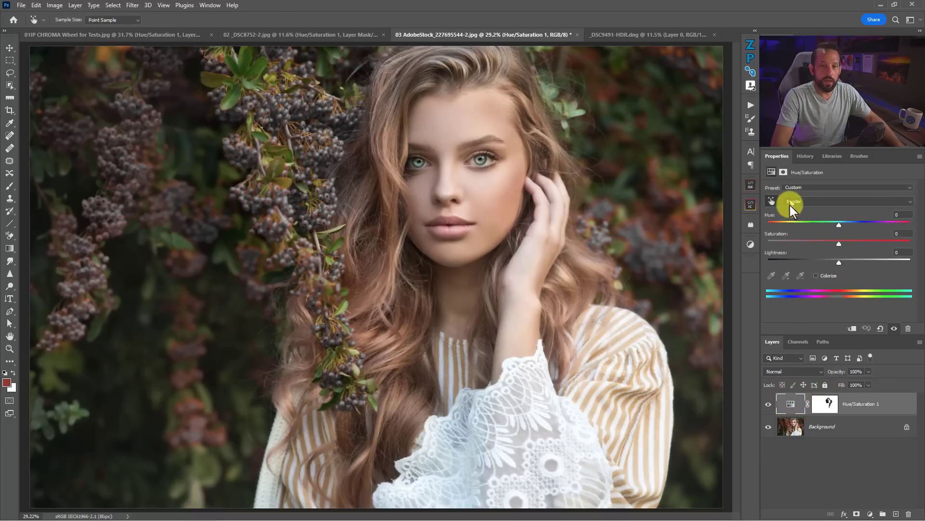
pyautogui.click(806, 204)
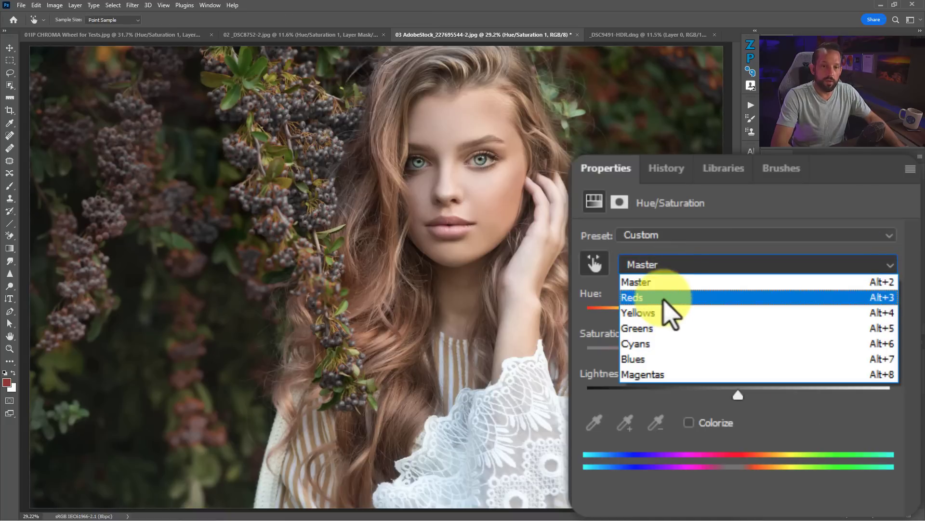
pyautogui.click(808, 217)
pyautogui.moveTo(586, 361); pyautogui.dragTo(791, 356)
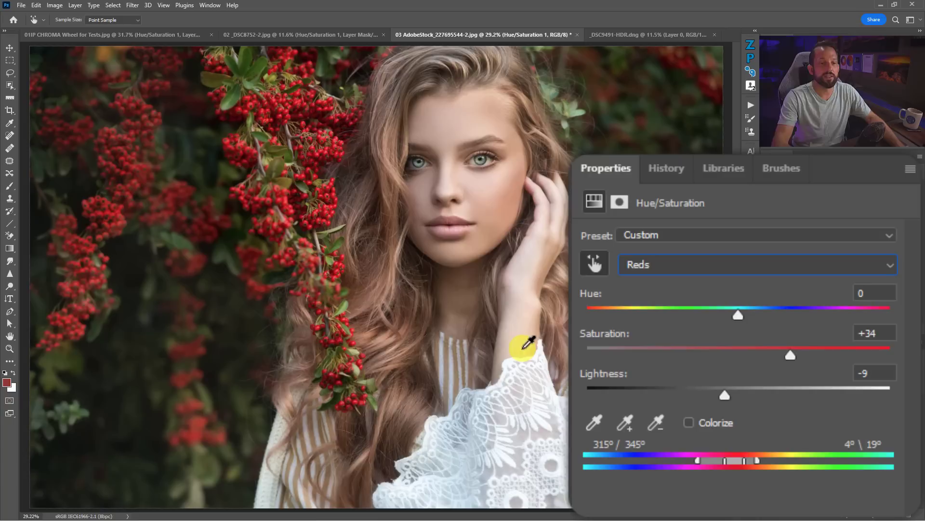
pyautogui.moveTo(789, 367); pyautogui.dragTo(782, 328)
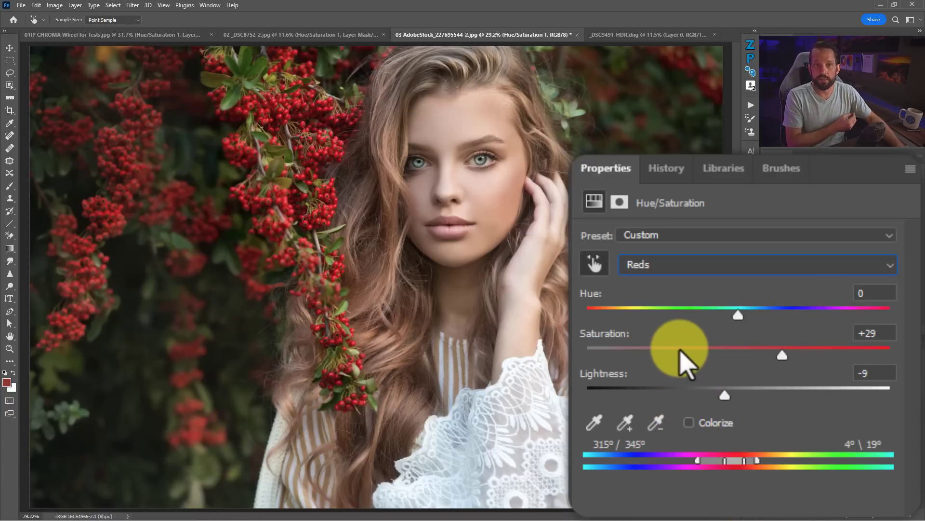
pyautogui.click(355, 33)
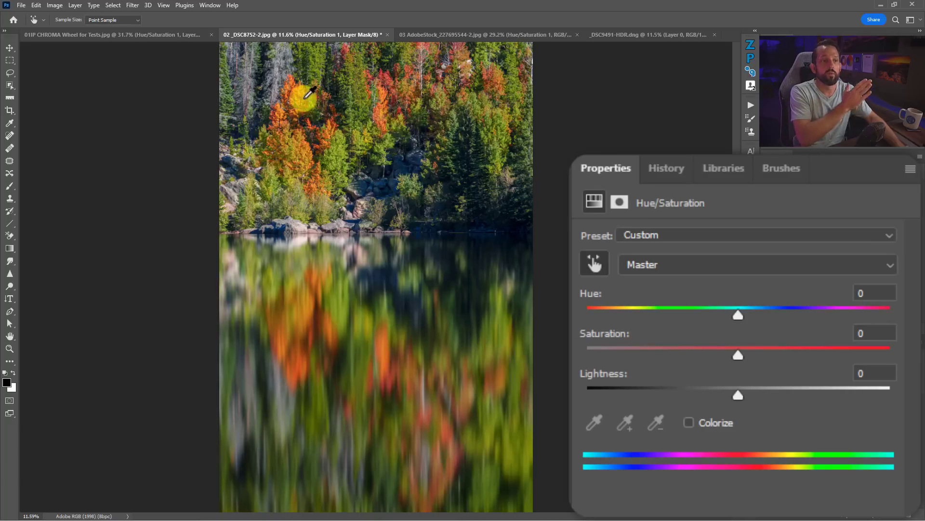
# Recheck the berry portrait's Reds settings, then switch to _DSC9491-HDR.dng.
pyautogui.click(436, 34)
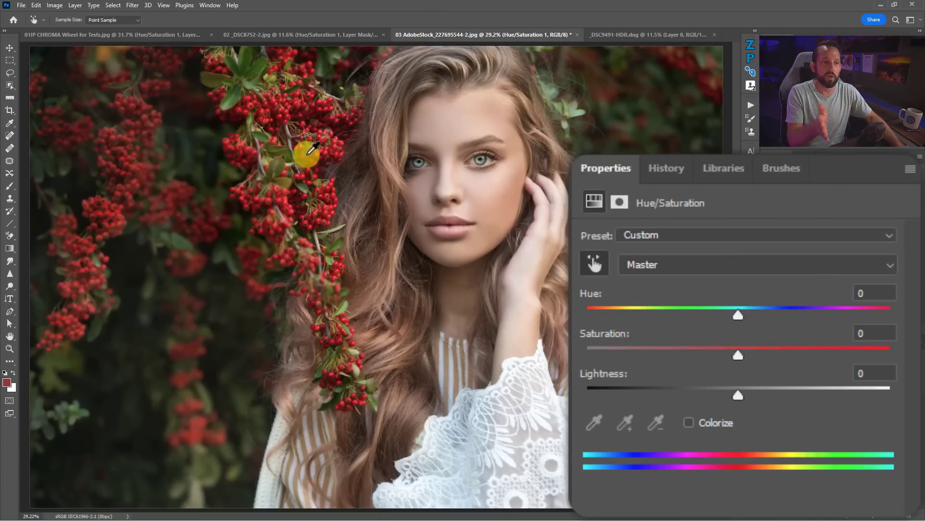
pyautogui.click(644, 266)
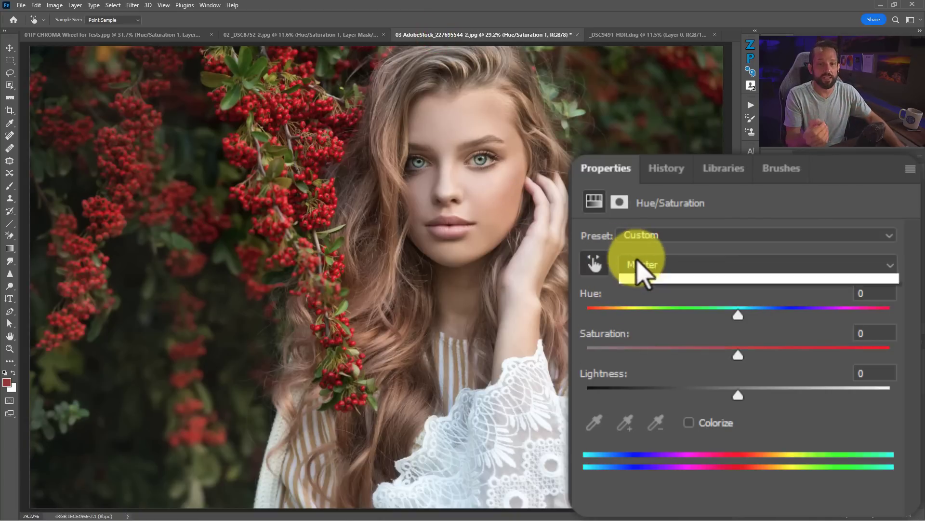
pyautogui.click(646, 296)
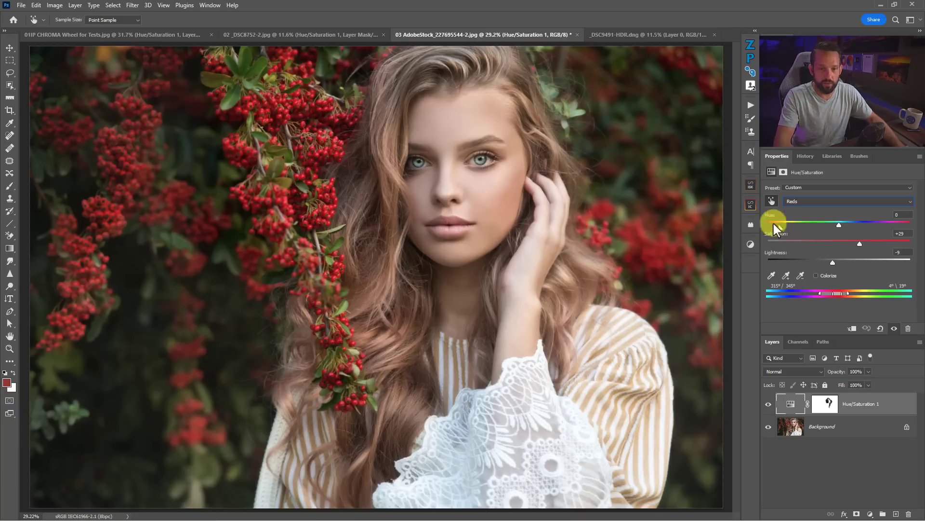
pyautogui.click(635, 35)
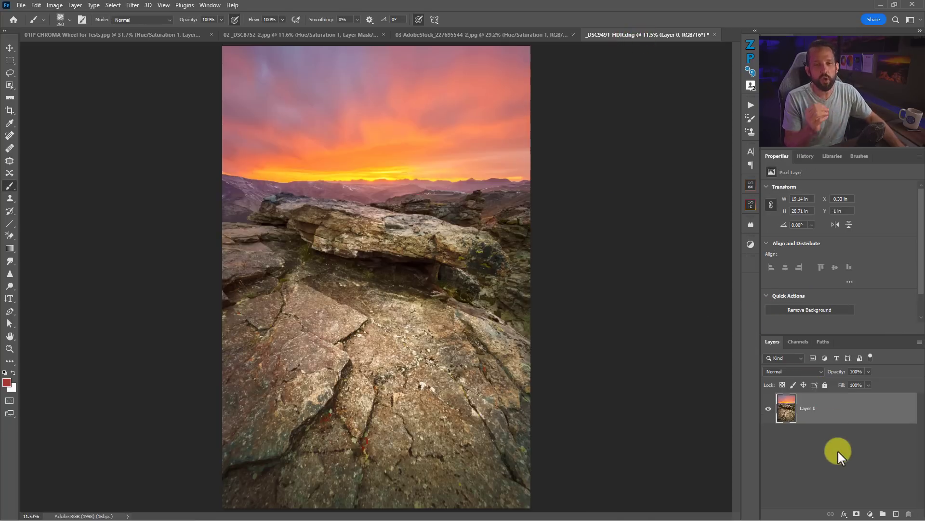
# Add a Hue/Saturation 1 layer above Layer 0 and enable the Targeted Adjustment tool.
pyautogui.click(870, 514)
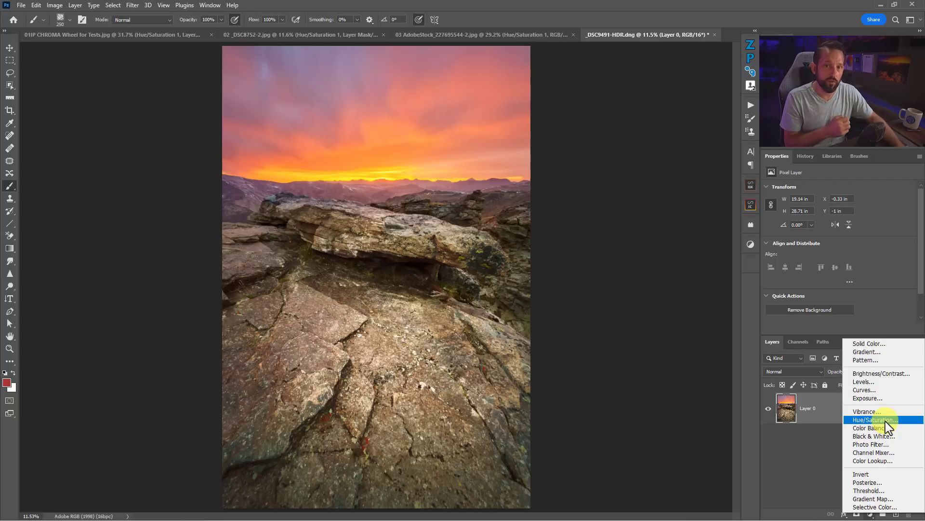
pyautogui.click(886, 421)
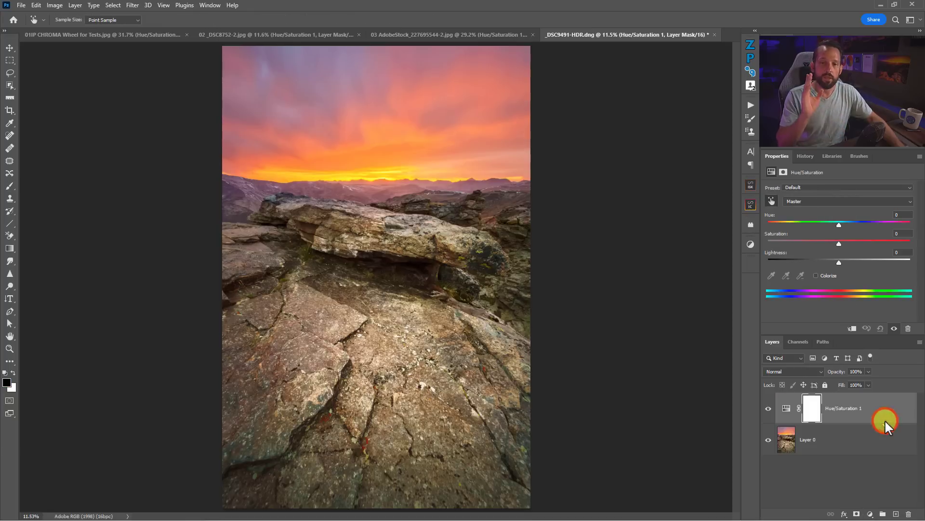
pyautogui.click(767, 201)
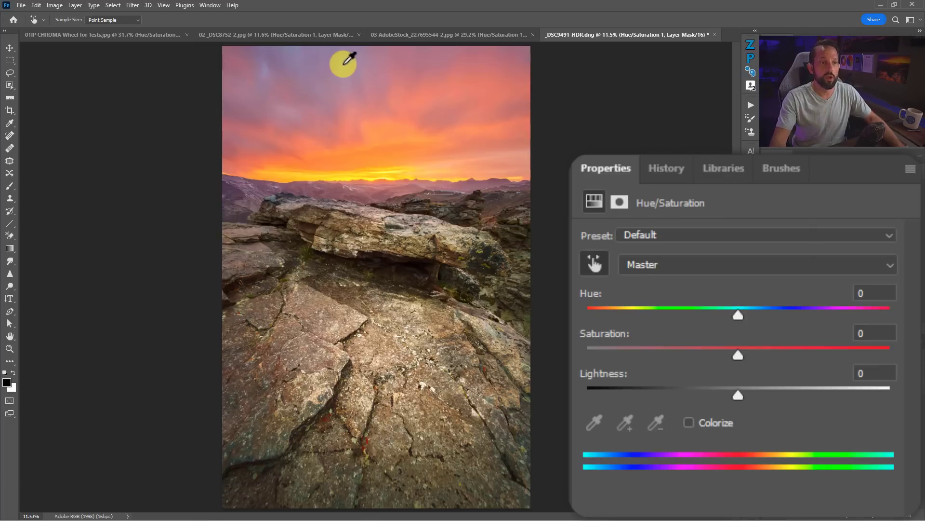
# Sample the sky with the targeted tool and boost the Magentas saturation.
pyautogui.click(343, 64)
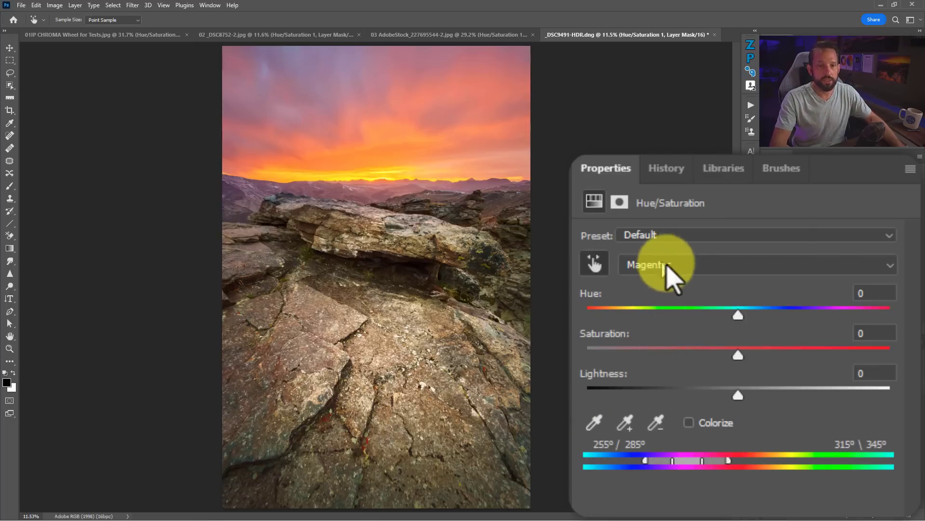
pyautogui.moveTo(738, 357); pyautogui.dragTo(838, 346)
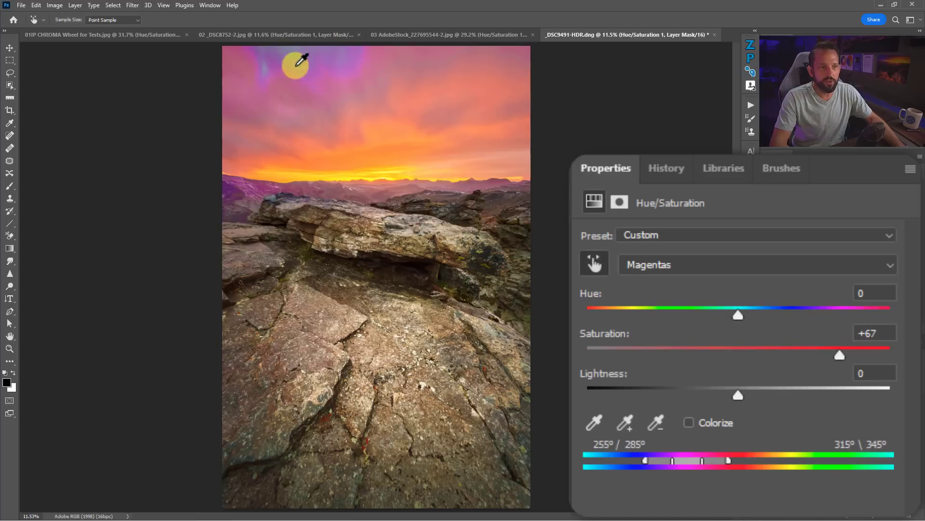
pyautogui.moveTo(326, 46); pyautogui.dragTo(359, 174)
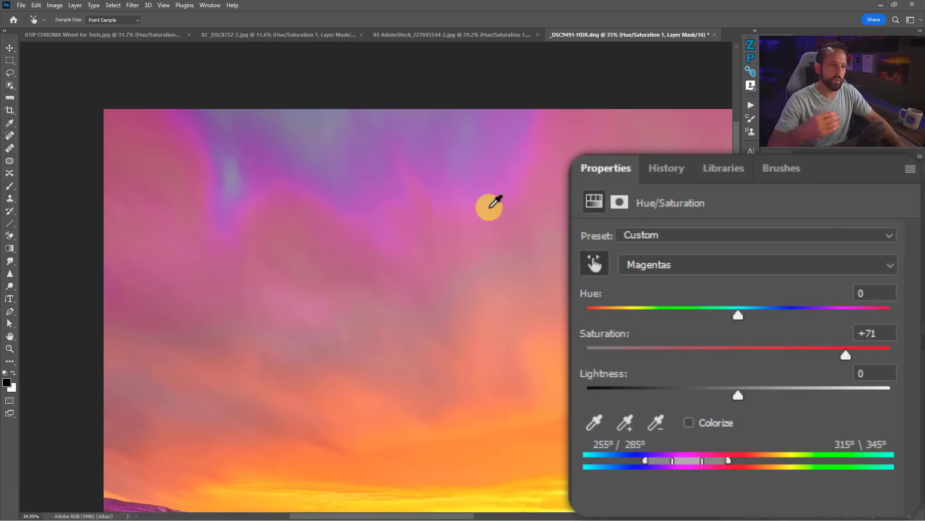
pyautogui.moveTo(846, 355)
pyautogui.mouseDown()
pyautogui.moveTo(824, 355)
pyautogui.moveTo(837, 357)
pyautogui.mouseUp()
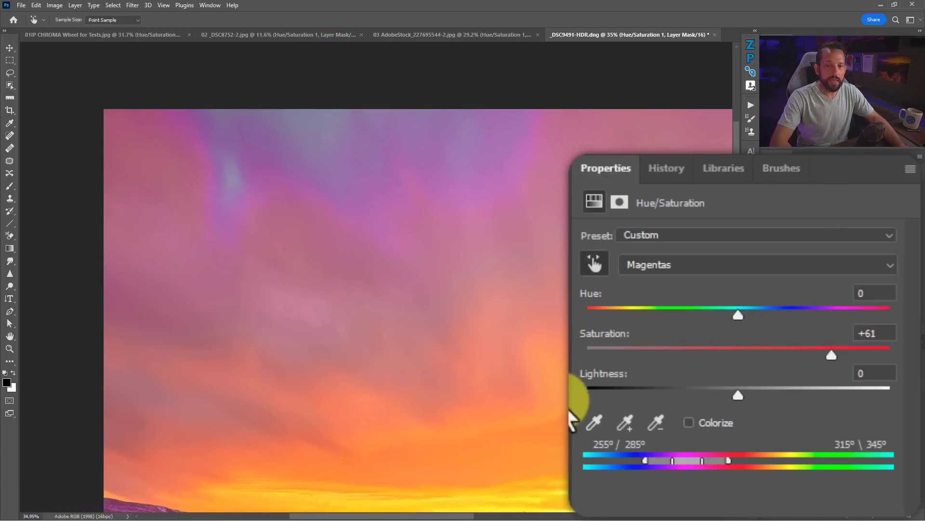
# Widen the Magentas range from 200° to 42°, with saturation around +50.
pyautogui.click(622, 426)
pyautogui.click(466, 153)
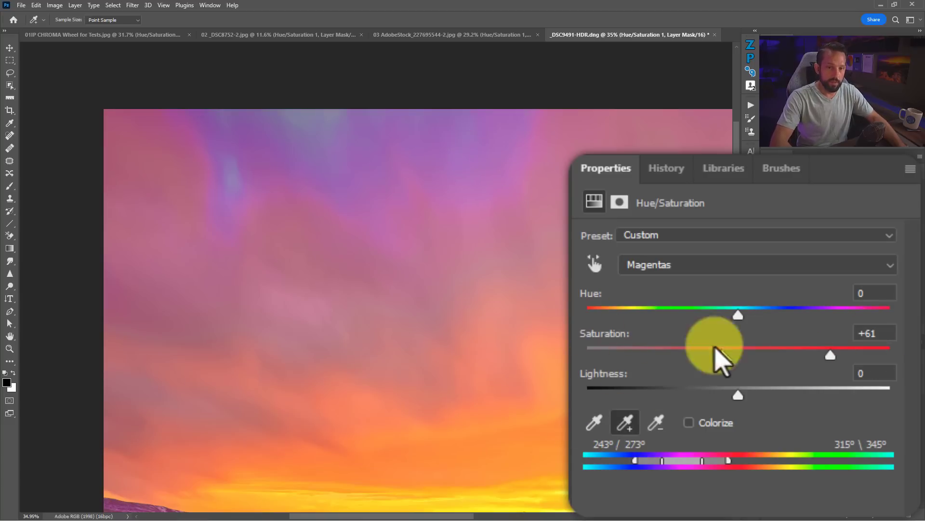
pyautogui.moveTo(636, 460)
pyautogui.mouseDown()
pyautogui.moveTo(599, 460)
pyautogui.moveTo(664, 461)
pyautogui.moveTo(636, 464)
pyautogui.mouseUp()
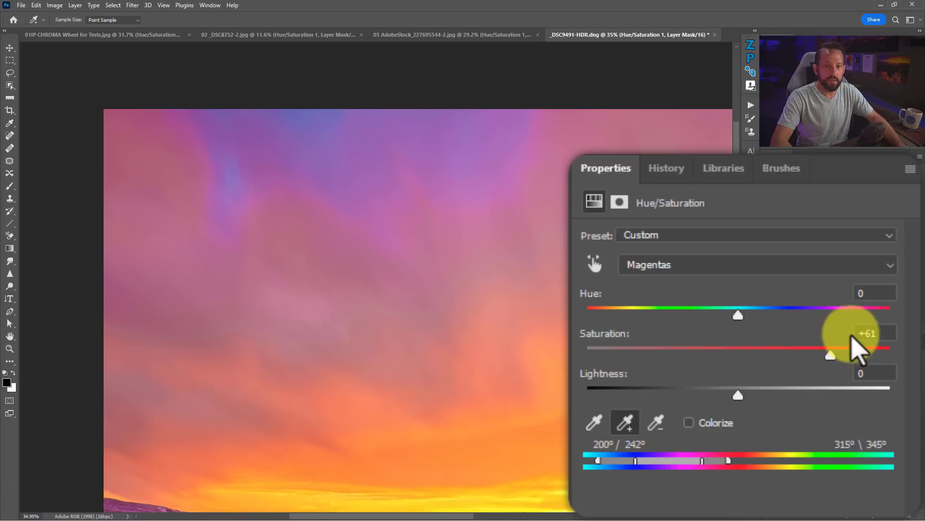
pyautogui.moveTo(833, 358)
pyautogui.mouseDown()
pyautogui.moveTo(863, 356)
pyautogui.moveTo(833, 358)
pyautogui.mouseUp()
pyautogui.moveTo(834, 360)
pyautogui.mouseDown()
pyautogui.moveTo(812, 361)
pyautogui.moveTo(835, 361)
pyautogui.moveTo(820, 361)
pyautogui.mouseUp()
pyautogui.moveTo(698, 453); pyautogui.dragTo(767, 462)
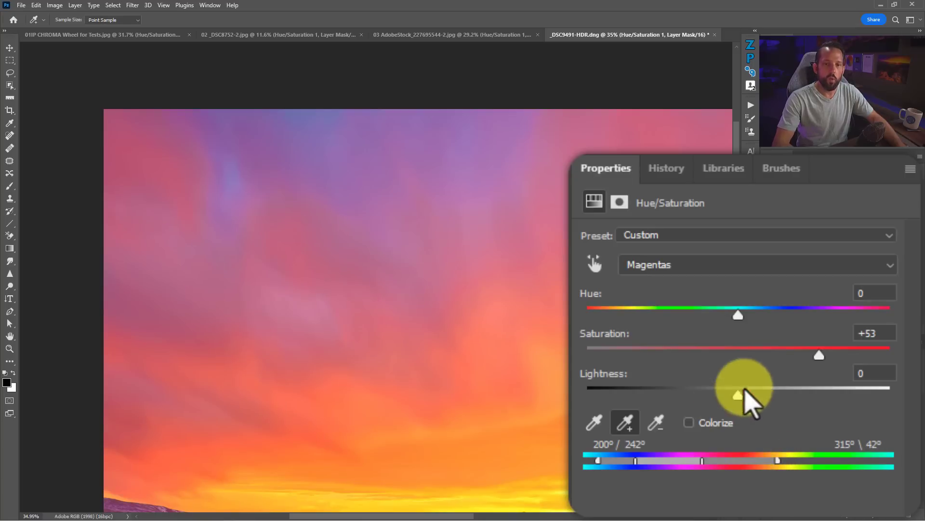
pyautogui.moveTo(820, 357)
pyautogui.mouseDown()
pyautogui.moveTo(841, 362)
pyautogui.moveTo(815, 359)
pyautogui.mouseUp()
pyautogui.hotkey('ctrl', '0')
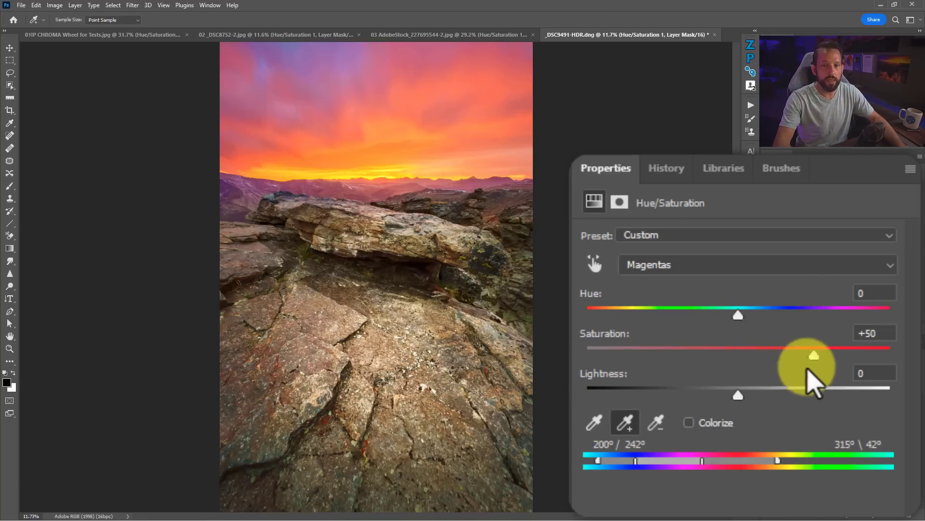
# Set Magentas saturation to +54, extend the range fall-off to 68°, and start masking the rocks.
pyautogui.moveTo(813, 358)
pyautogui.mouseDown()
pyautogui.moveTo(792, 361)
pyautogui.moveTo(835, 363)
pyautogui.moveTo(822, 367)
pyautogui.mouseUp()
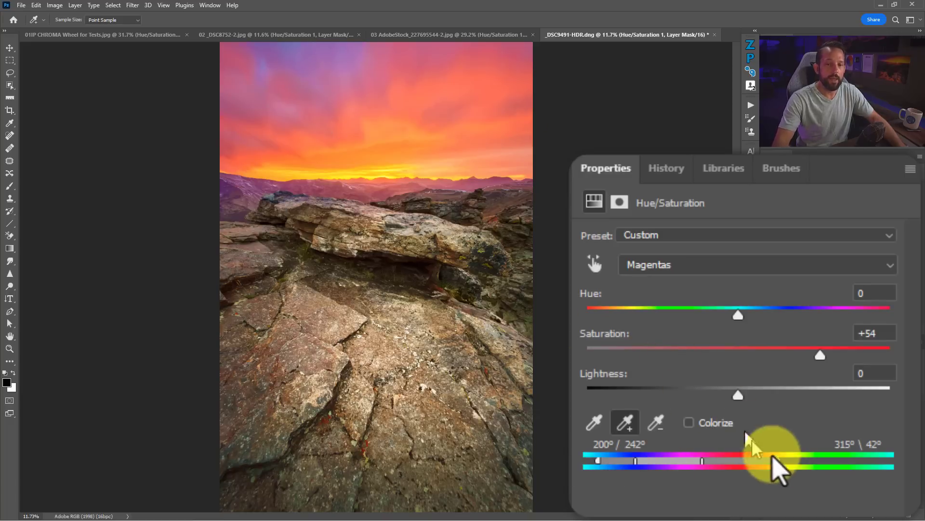
pyautogui.moveTo(775, 461); pyautogui.dragTo(799, 462)
pyautogui.moveTo(300, 223)
pyautogui.mouseDown()
pyautogui.moveTo(383, 145)
pyautogui.moveTo(384, 188)
pyautogui.moveTo(426, 153)
pyautogui.moveTo(309, 203)
pyautogui.mouseUp()
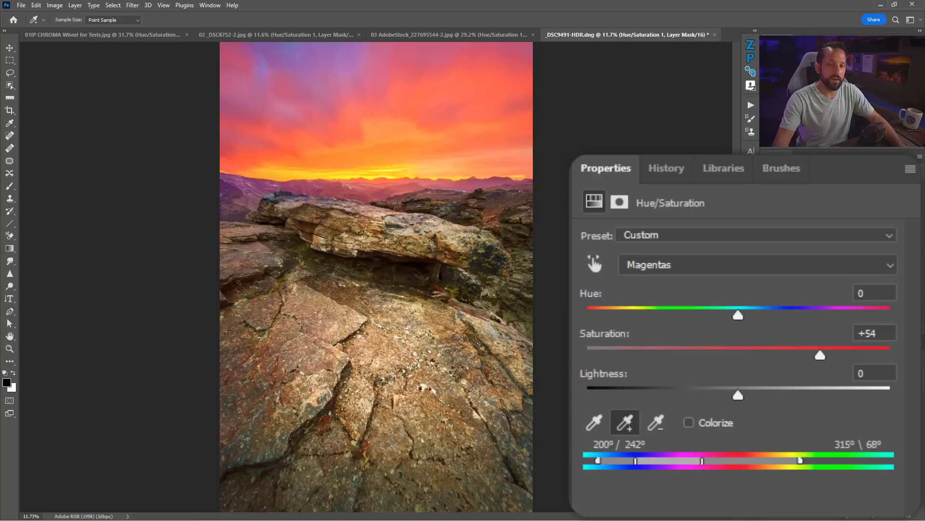
pyautogui.press('b')
pyautogui.moveTo(506, 273); pyautogui.dragTo(482, 260)
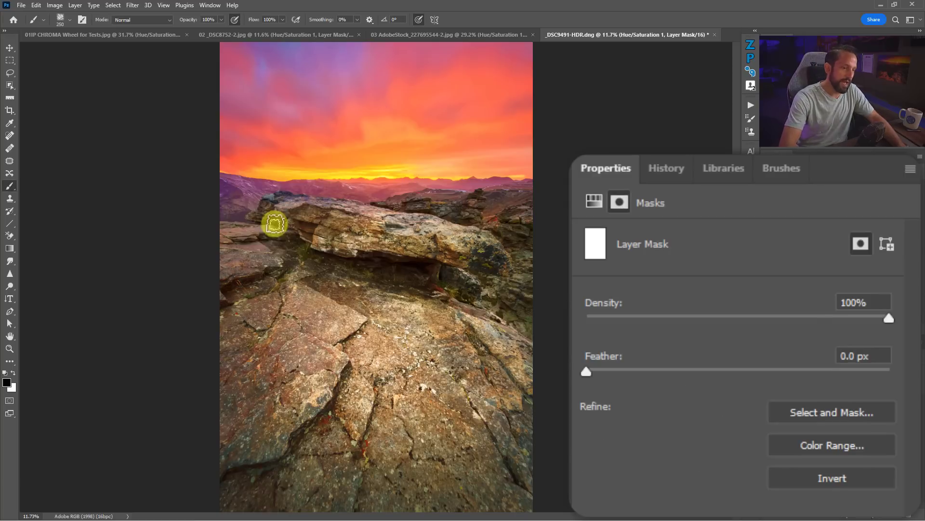
# Paint the boost off the horizon rocks with a larger brush, compare before/after, and set opacity to 63%.
pyautogui.press(']')
pyautogui.press(']')
pyautogui.press(']')
pyautogui.press(']')
pyautogui.press(']')
pyautogui.press(']')
pyautogui.press(']')
pyautogui.press(']')
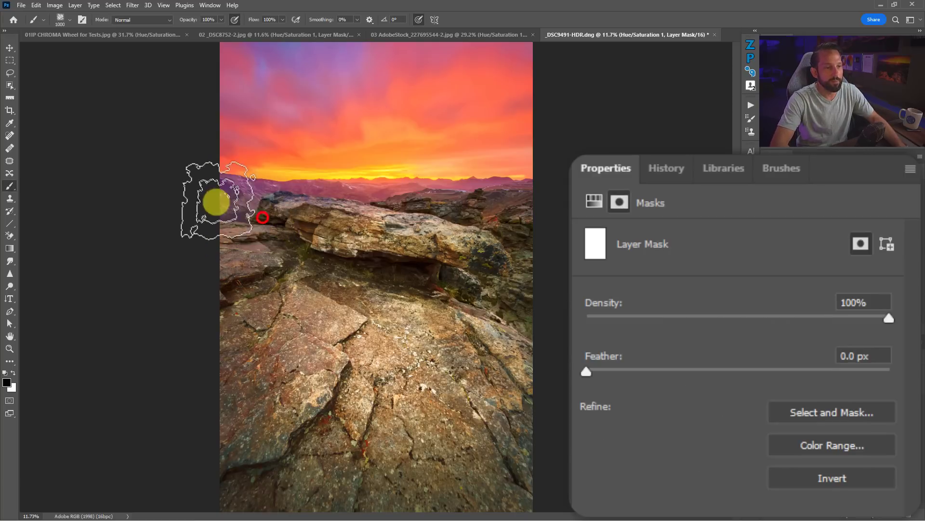
pyautogui.moveTo(492, 188)
pyautogui.mouseDown()
pyautogui.moveTo(215, 213)
pyautogui.moveTo(186, 288)
pyautogui.mouseUp()
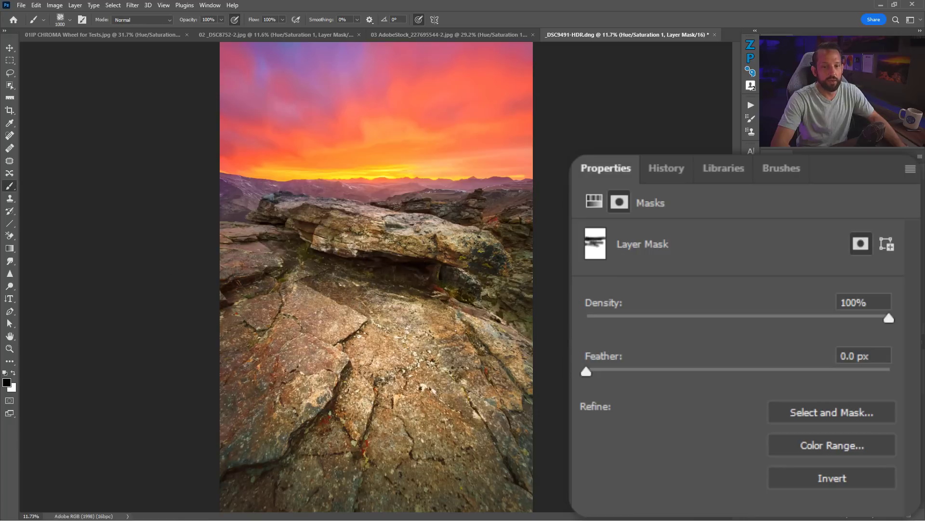
pyautogui.click(771, 172)
pyautogui.click(767, 410)
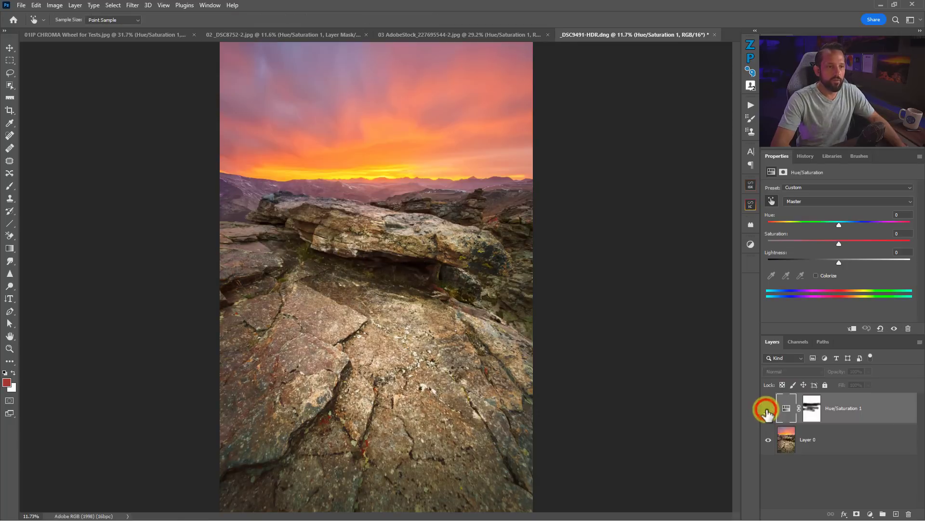
pyautogui.click(768, 409)
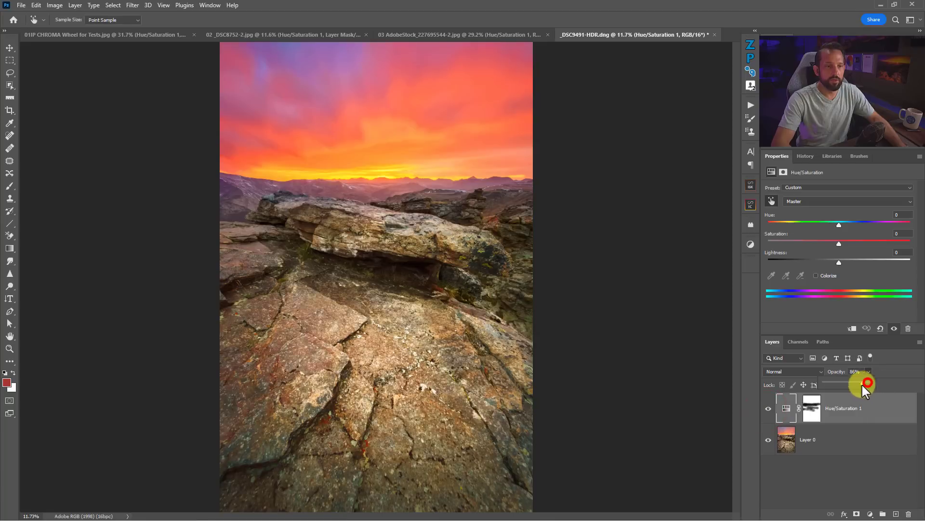
pyautogui.click(769, 409)
pyautogui.click(770, 409)
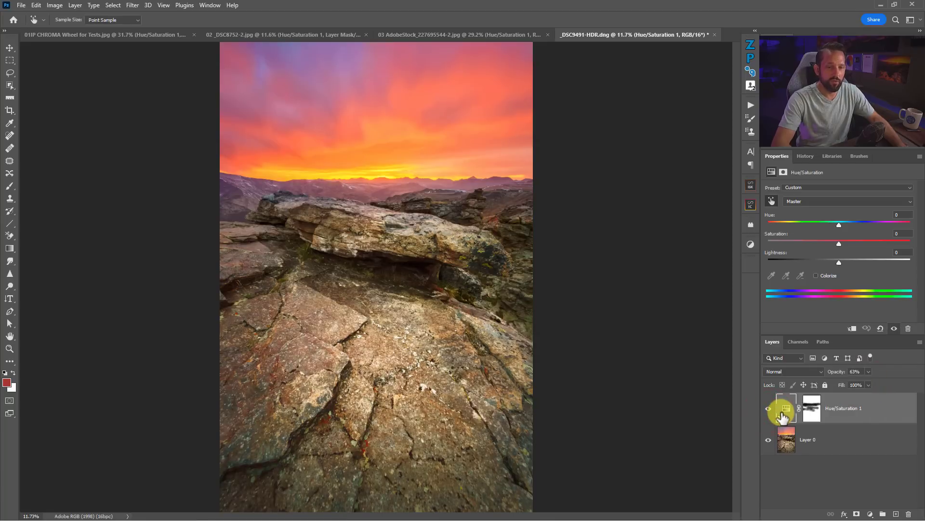